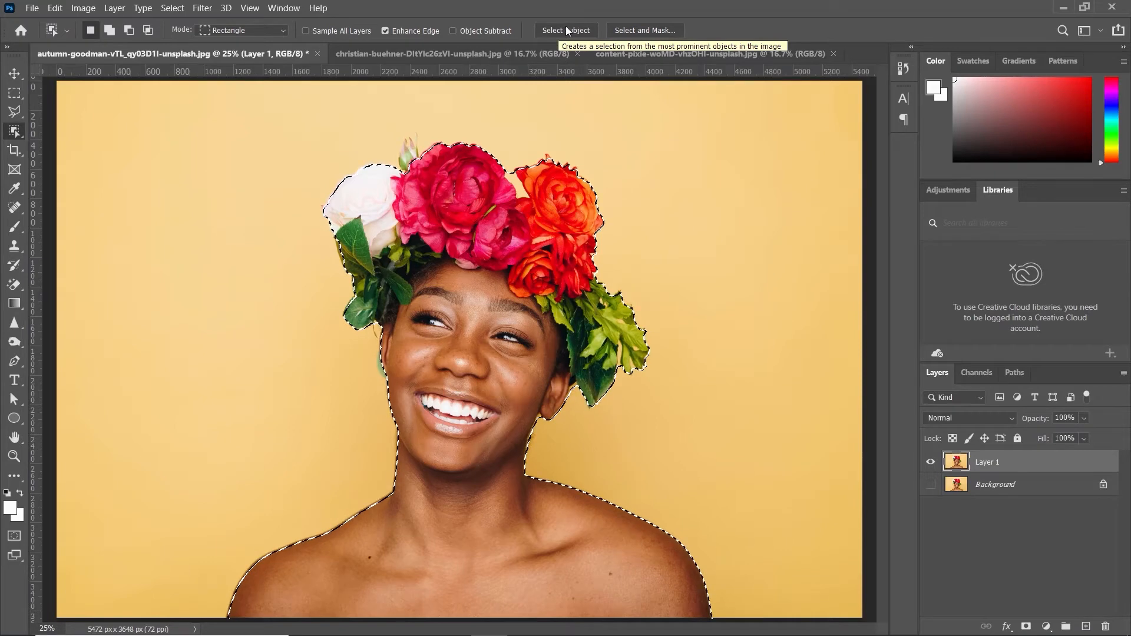
Step: Replace the current selection with an automatic Select Subject result and mask Layer 1 with it
click(566, 28)
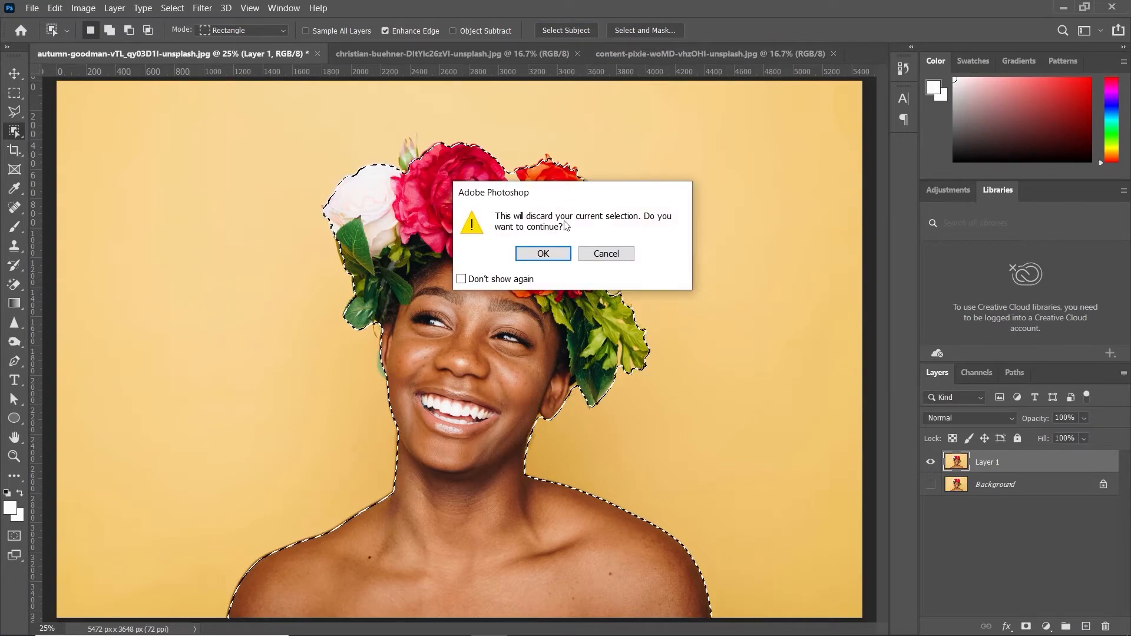
click(555, 249)
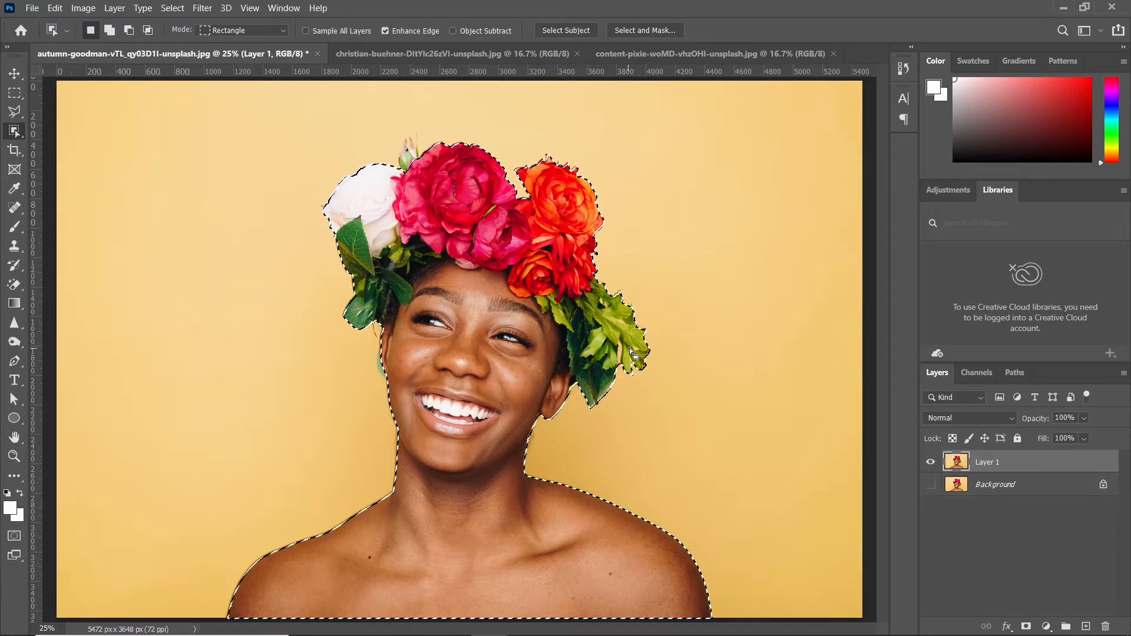
click(1027, 627)
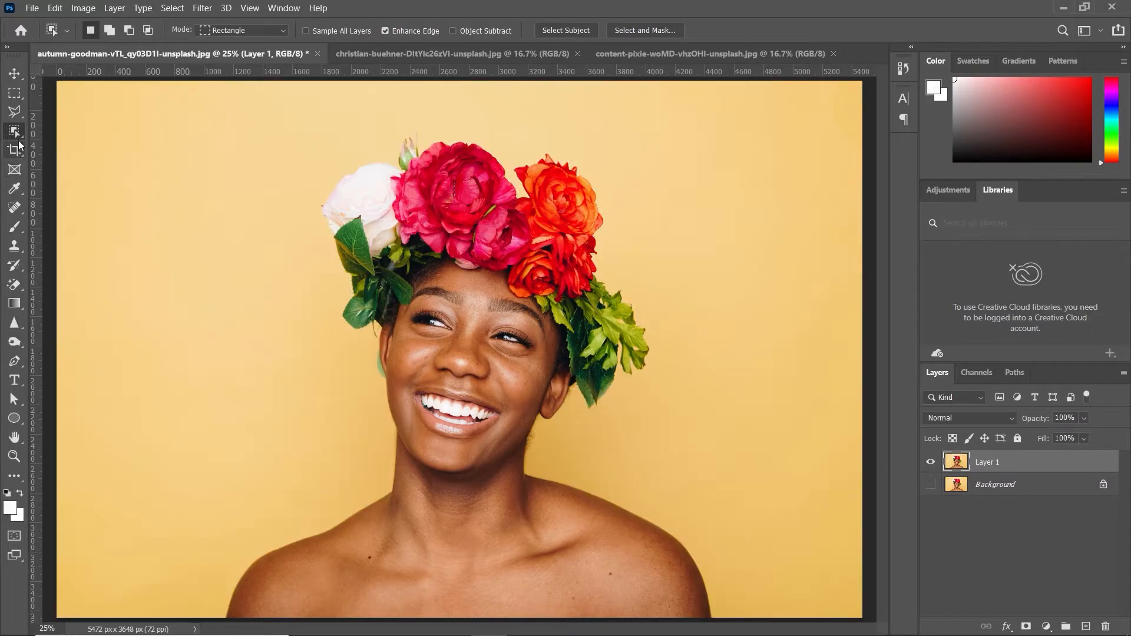
Step: Select the woman and her entire flower crown, including the bud, with the Quick Selection Tool and mask Layer 1 to that selection
right_click(14, 131)
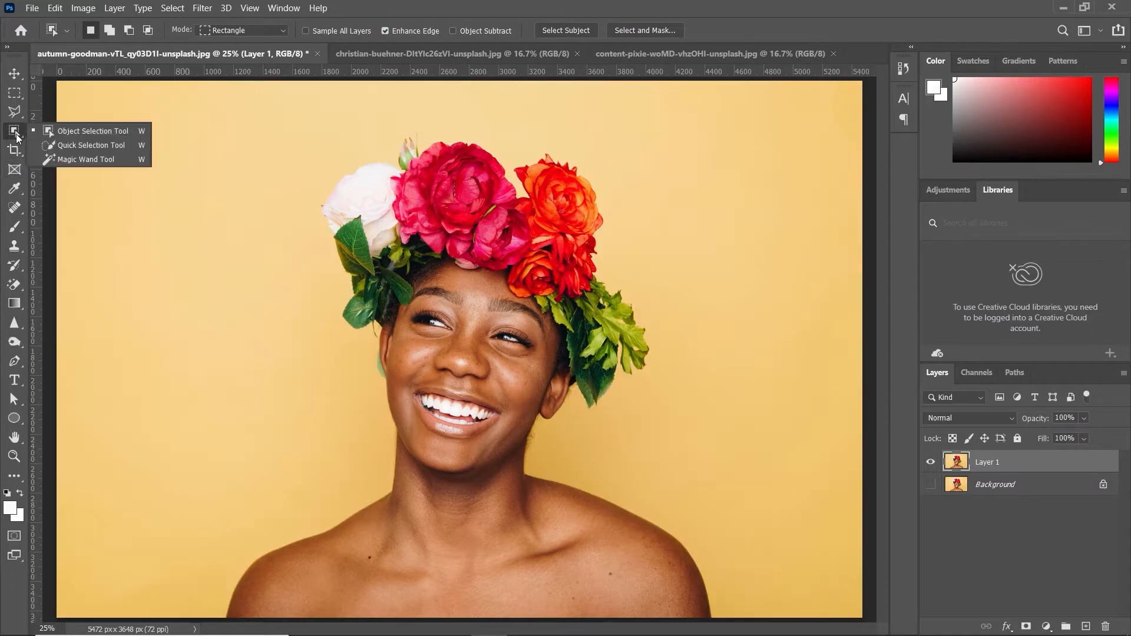
click(88, 145)
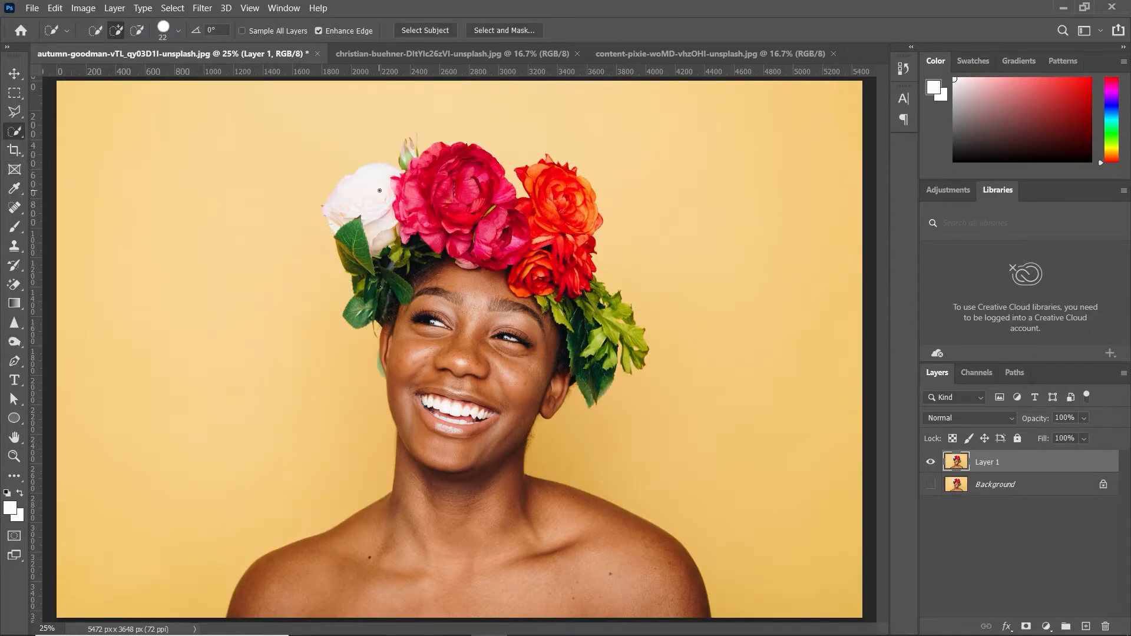
mouse_move(366, 190)
mouse_down()
mouse_move(460, 177)
mouse_move(439, 307)
mouse_move(436, 442)
mouse_move(490, 533)
mouse_up()
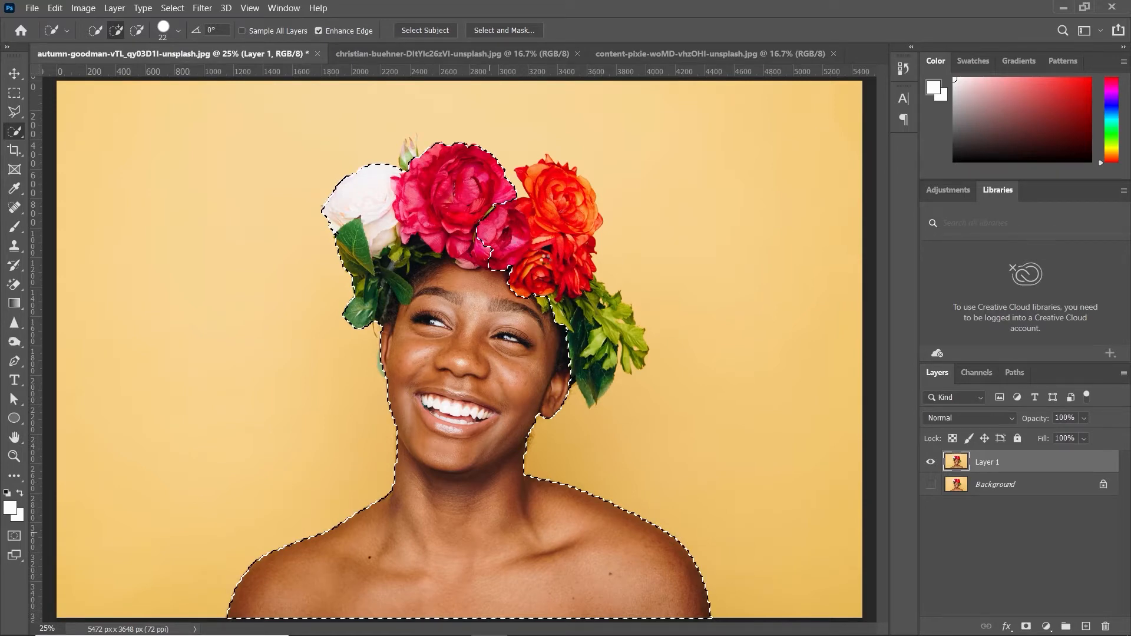
drag(542, 258, 548, 249)
drag(581, 309, 601, 330)
drag(570, 287, 547, 168)
drag(406, 153, 413, 142)
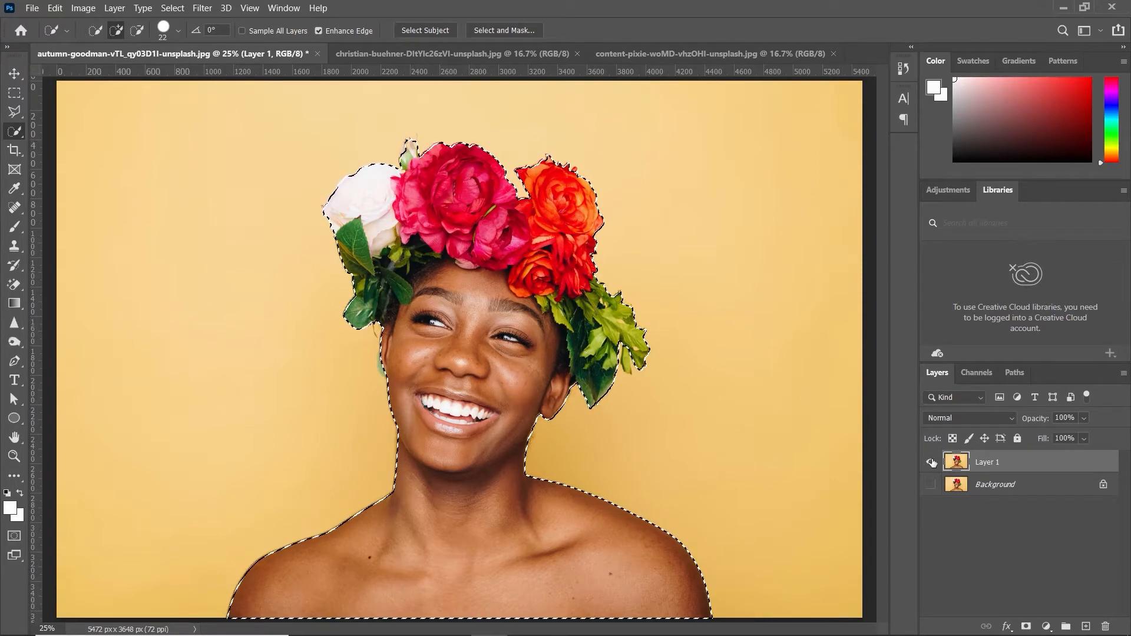
click(1027, 627)
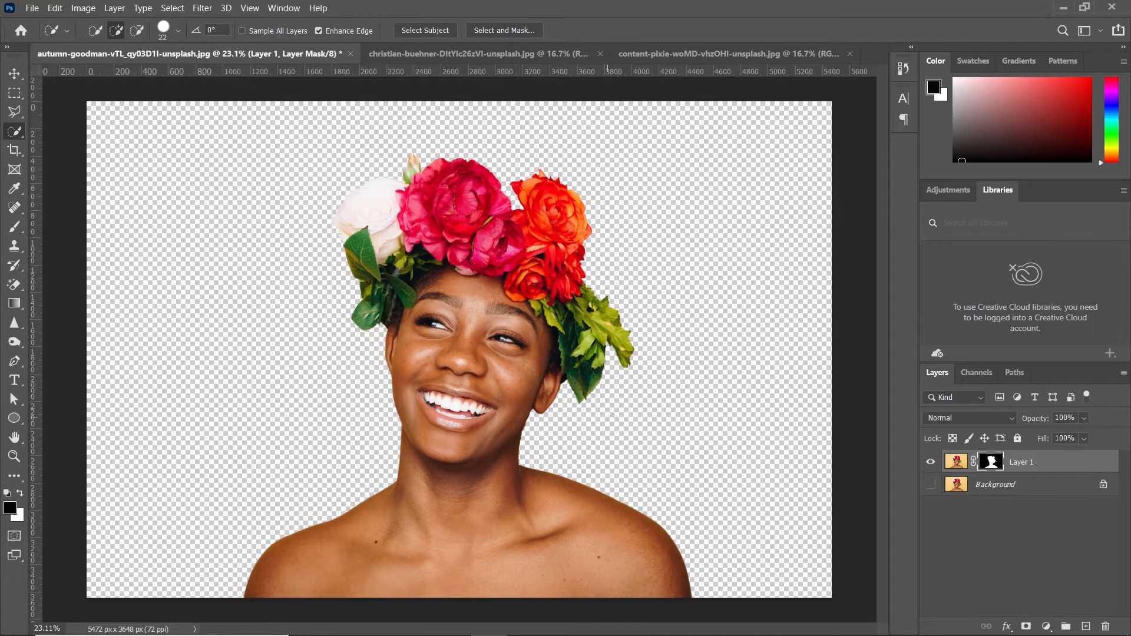
Step: Examine the mask edges around the green leaves and the flower bud for leftover yellow background
scroll(635, 323, up, 6)
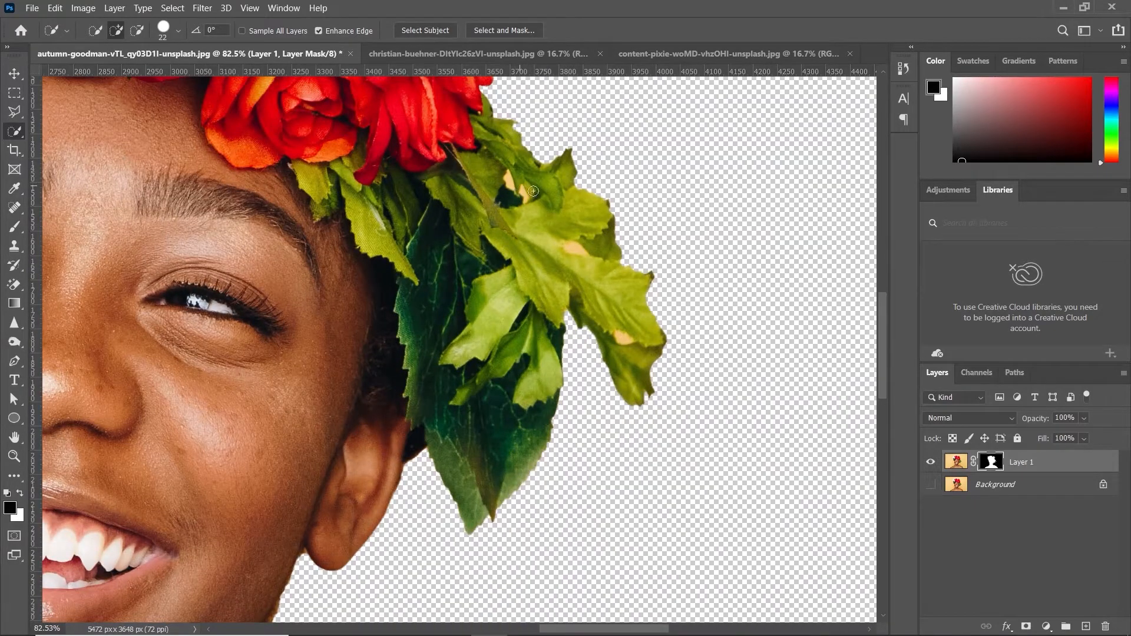
scroll(443, 289, up, 2)
scroll(515, 266, down, 6)
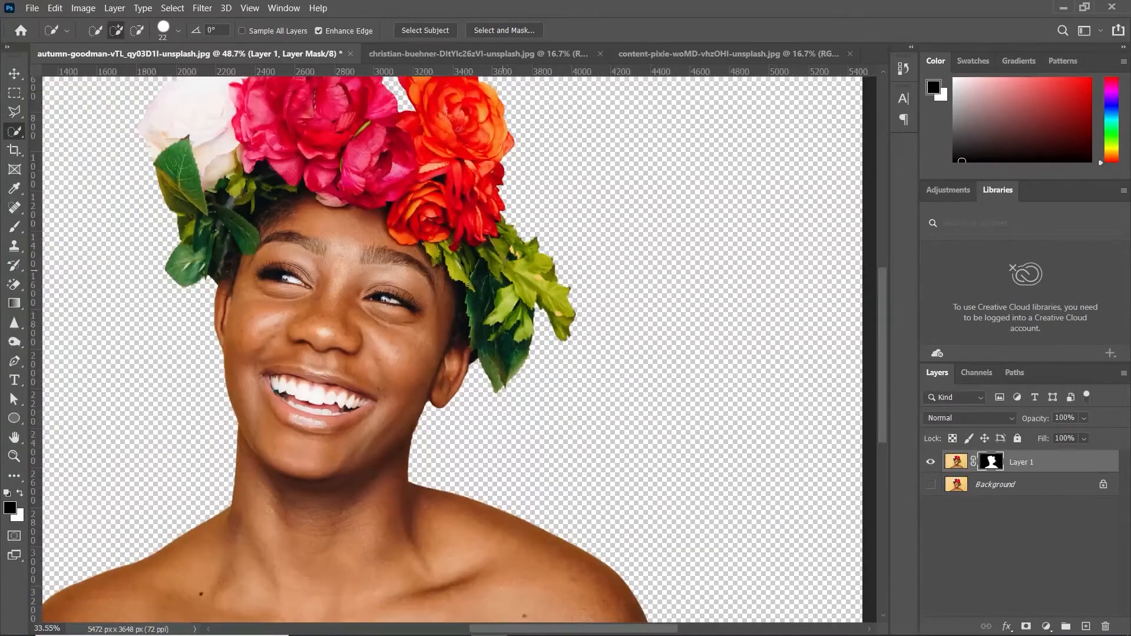
scroll(291, 278, up, 2)
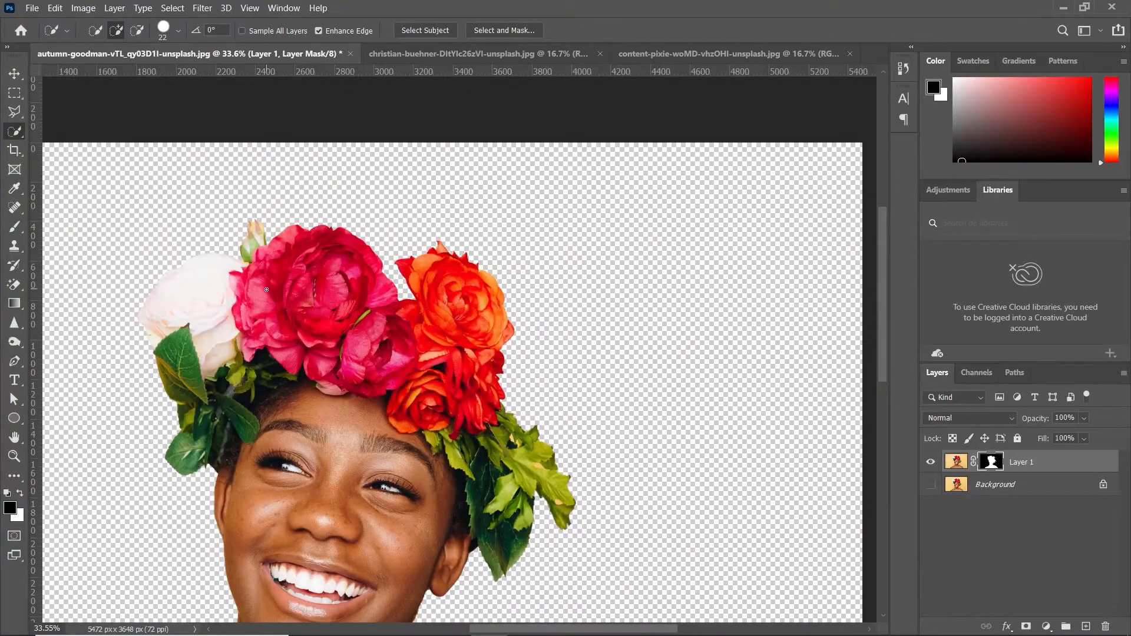
scroll(201, 289, up, 5)
scroll(201, 289, up, 2)
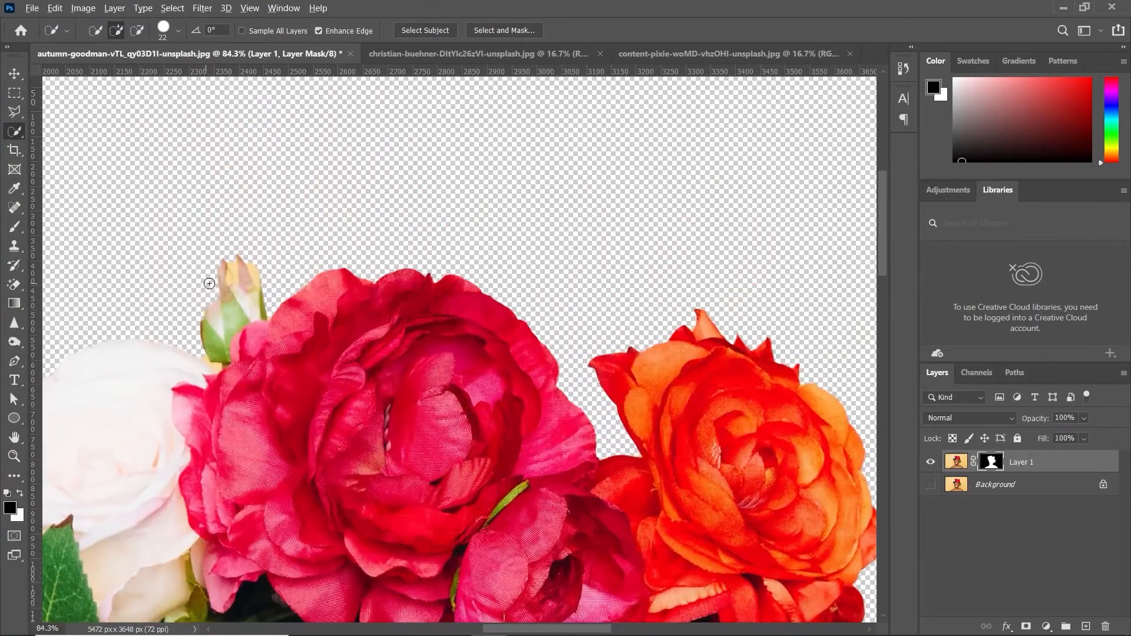
scroll(229, 286, up, 4)
scroll(229, 288, up, 1)
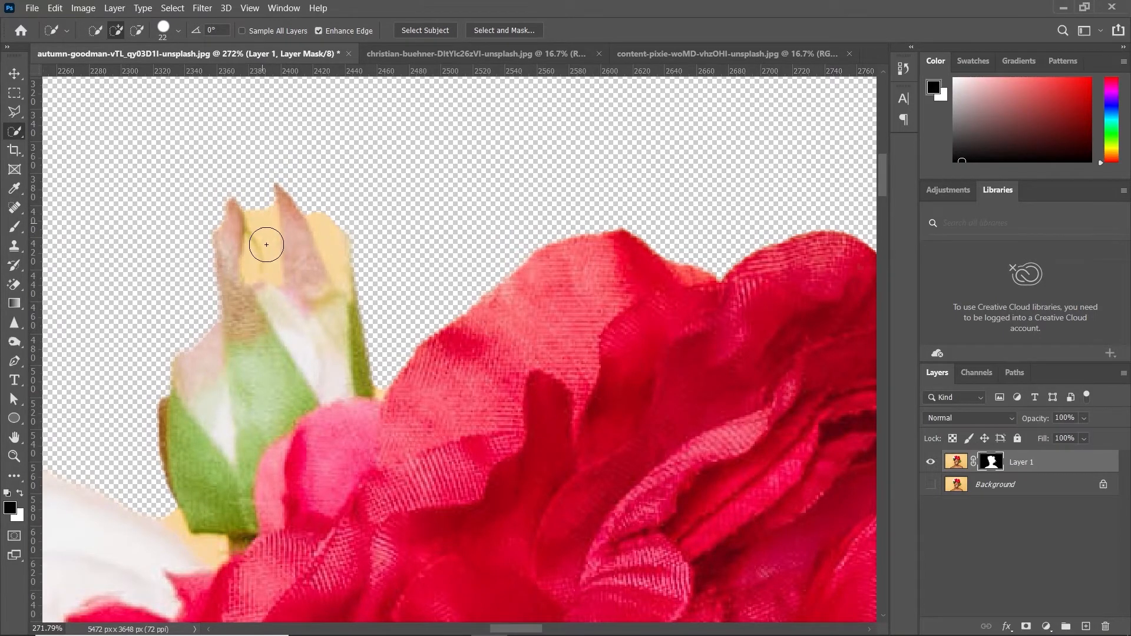
mouse_move(267, 236)
mouse_down()
mouse_move(321, 264)
mouse_move(333, 287)
mouse_up()
Step: Open Layer 1's mask in Select and Mask and refine the edge around the flower bud's tips with a size 46 Refine Edge Brush
double_click(992, 462)
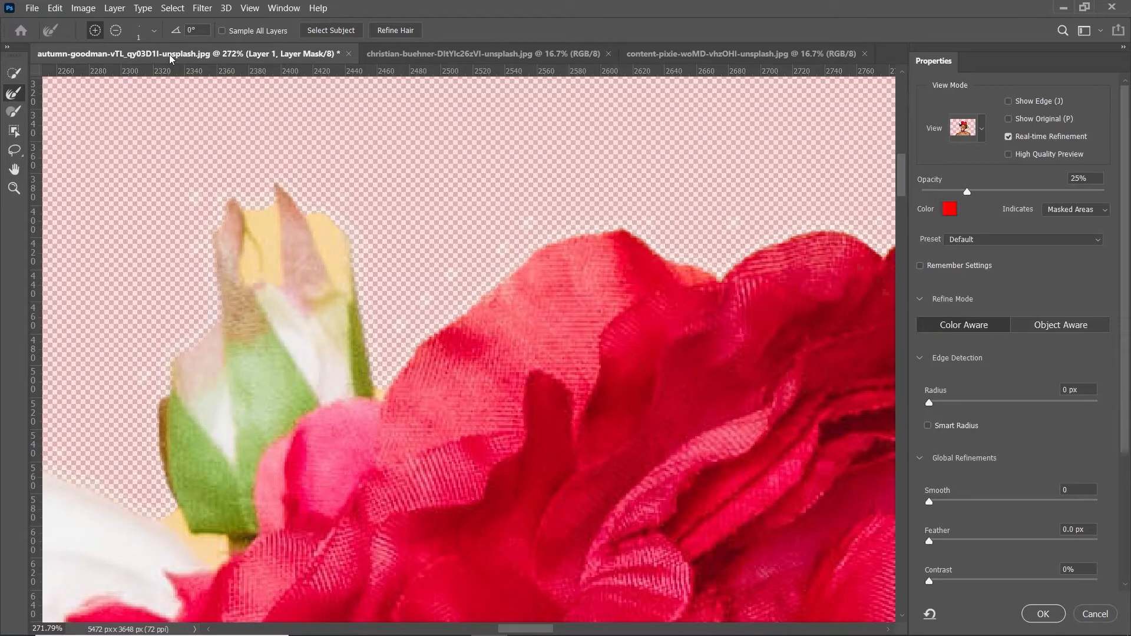
click(12, 95)
drag(210, 183, 238, 184)
mouse_move(260, 221)
mouse_down()
mouse_move(267, 272)
mouse_move(284, 231)
mouse_move(330, 262)
mouse_move(275, 263)
mouse_move(266, 210)
mouse_up()
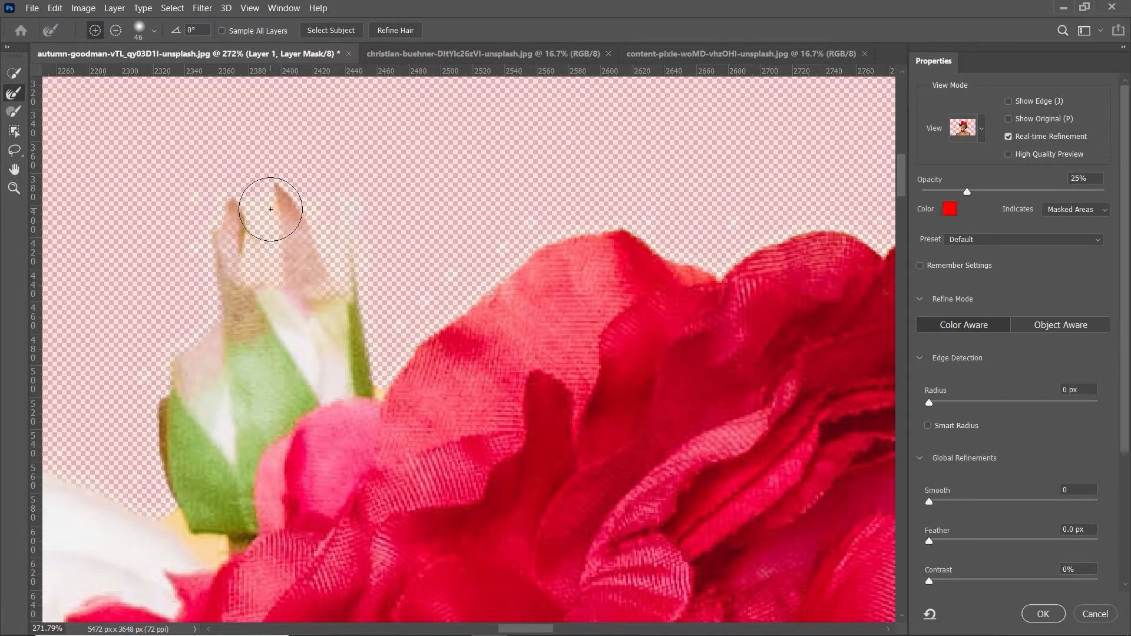
Step: Refine the gaps between the light green leaves beside her ear with the Refine Edge Brush to remove the leftover yellow background
scroll(192, 321, down, 8)
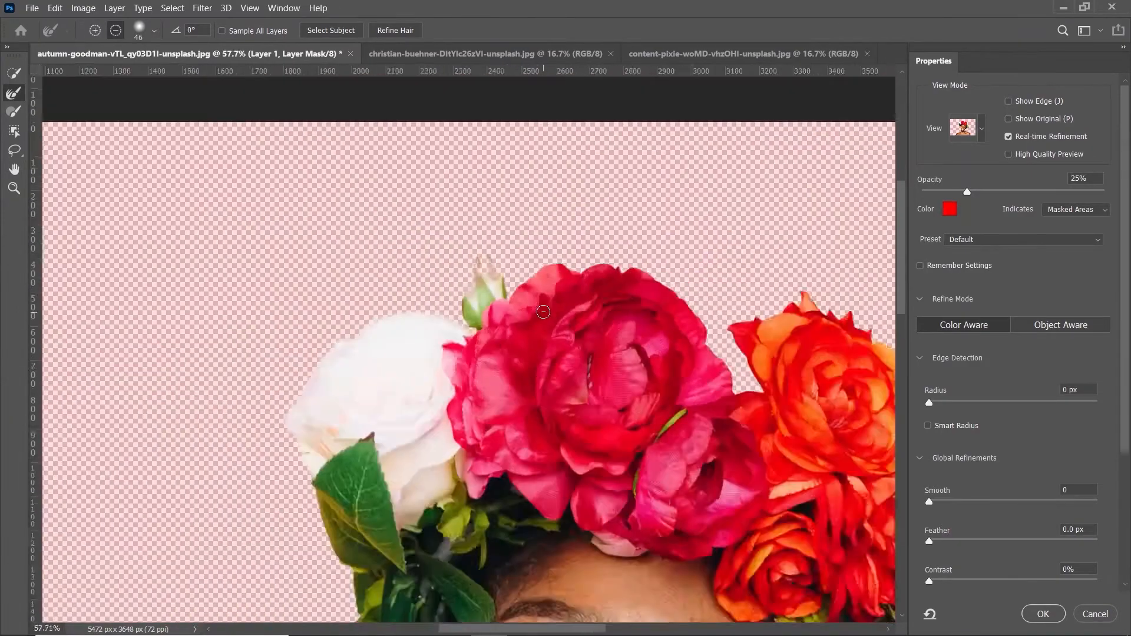
scroll(543, 312, down, 3)
scroll(682, 269, up, 8)
mouse_move(682, 269)
mouse_down()
mouse_move(699, 285)
mouse_move(684, 277)
mouse_move(691, 285)
mouse_move(681, 242)
mouse_up()
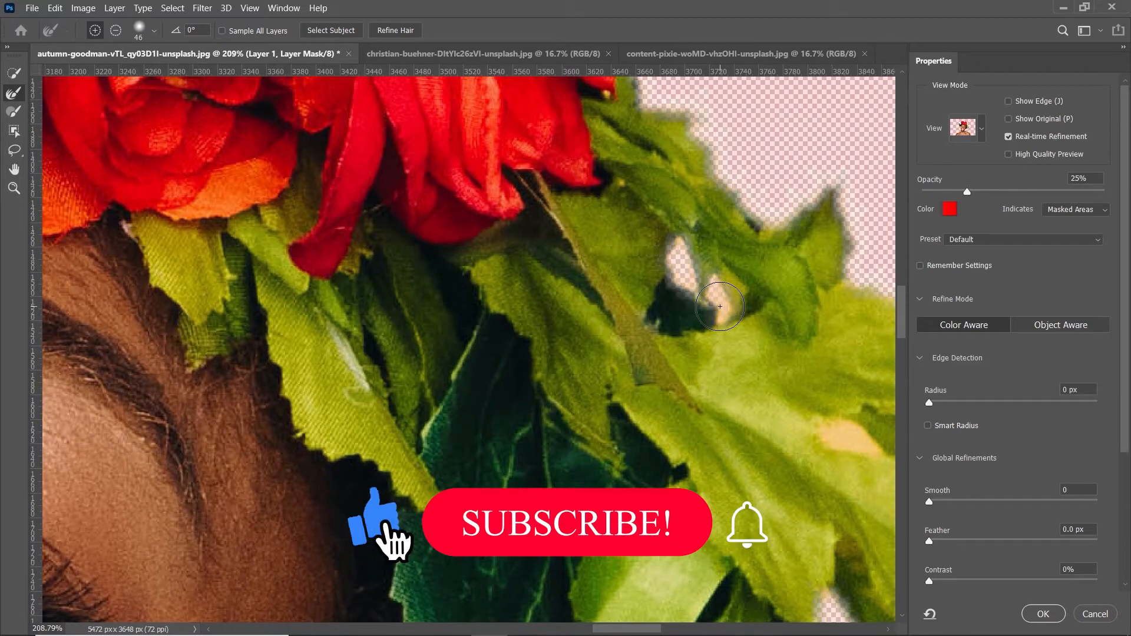
scroll(721, 305, down, 3)
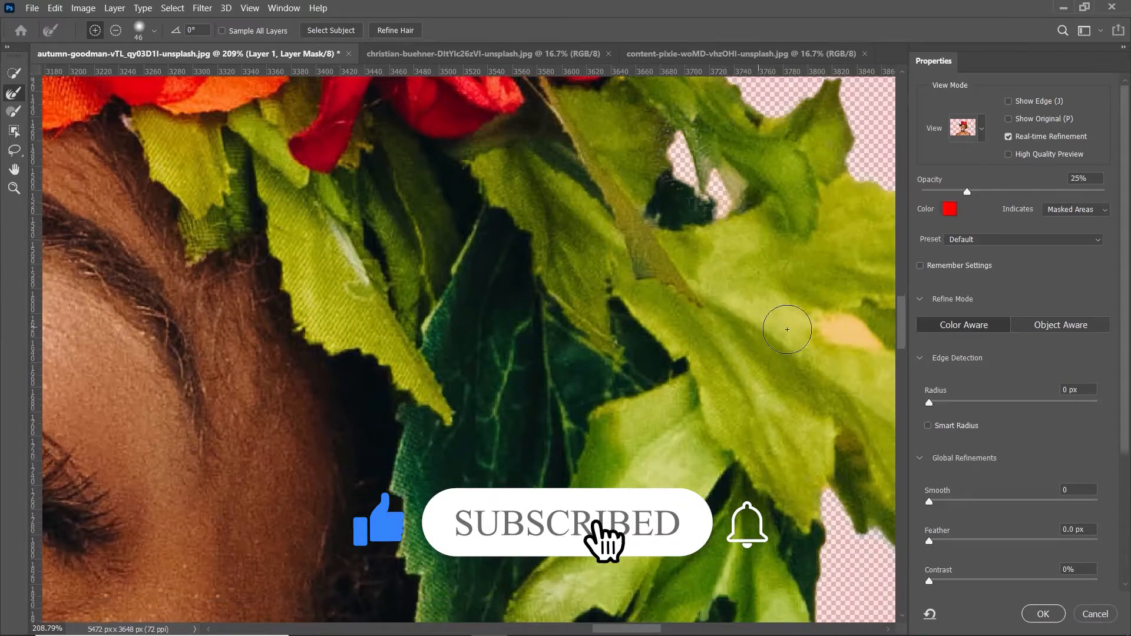
scroll(833, 331, down, 2)
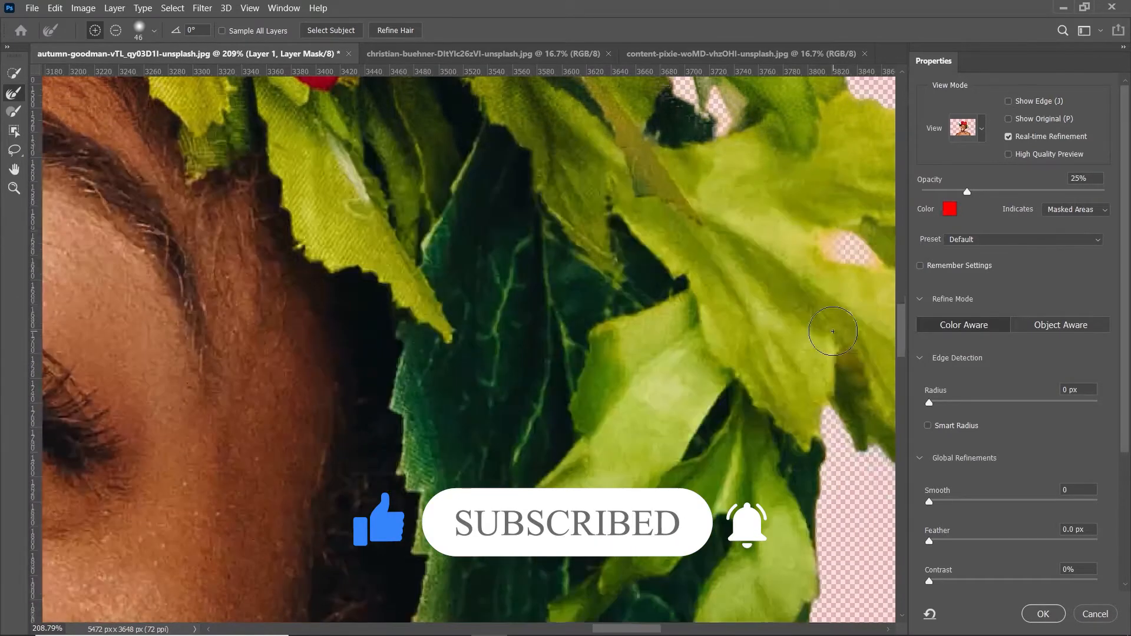
drag(827, 245, 835, 246)
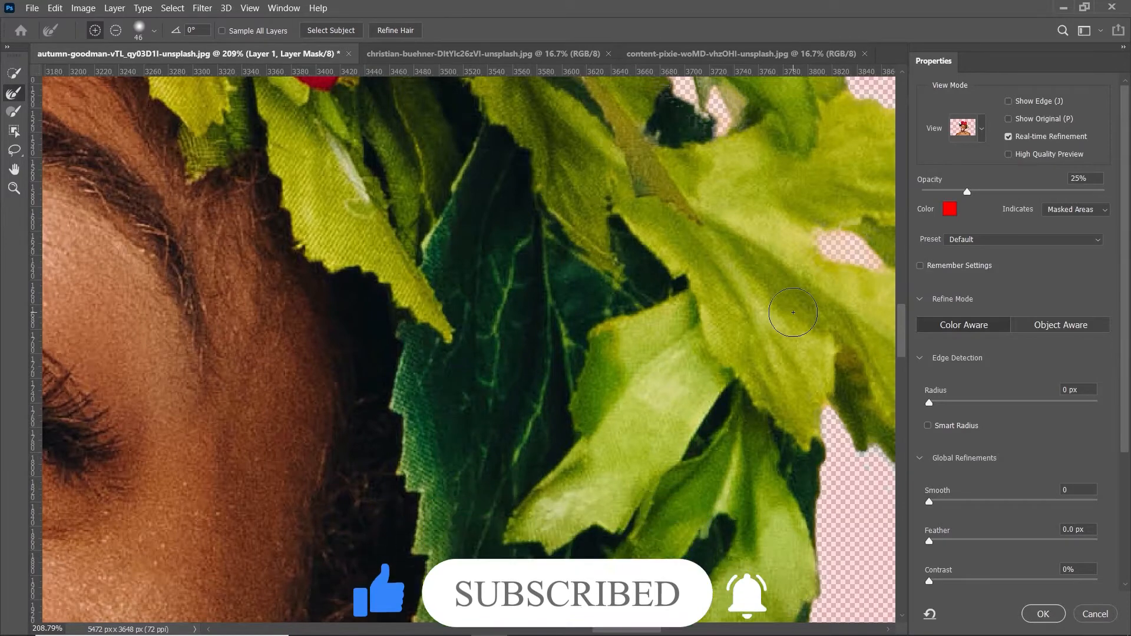
drag(616, 630, 647, 632)
drag(604, 477, 589, 466)
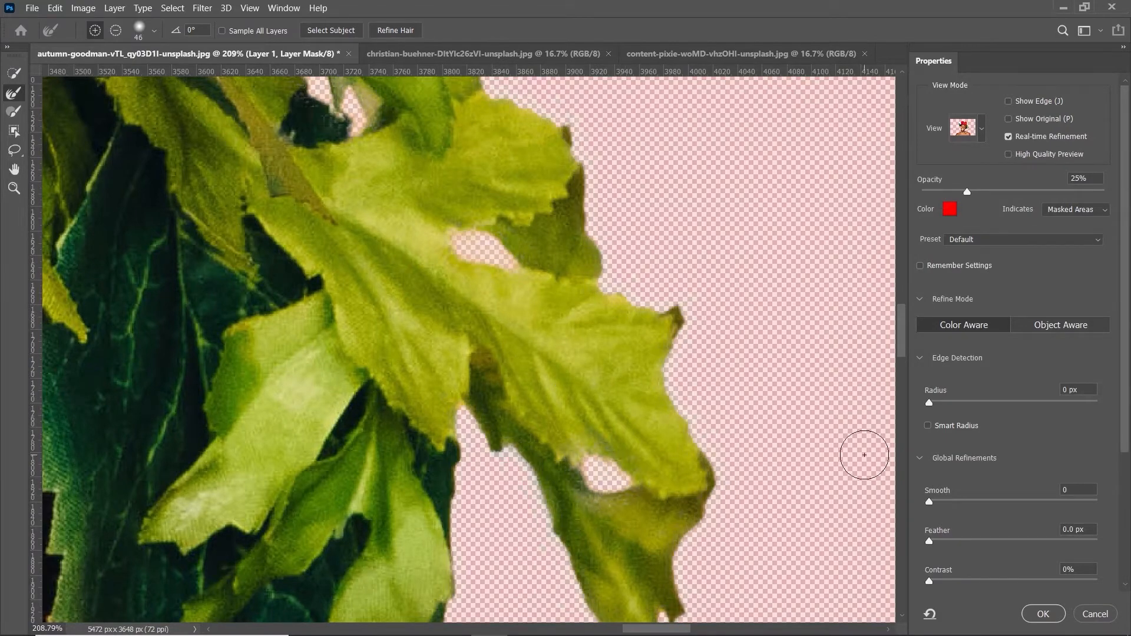
Step: Paint the flower bud out of the mask with the Brush in subtract mode, reducing its size to 17, and apply the refinements
scroll(400, 354, down, 10)
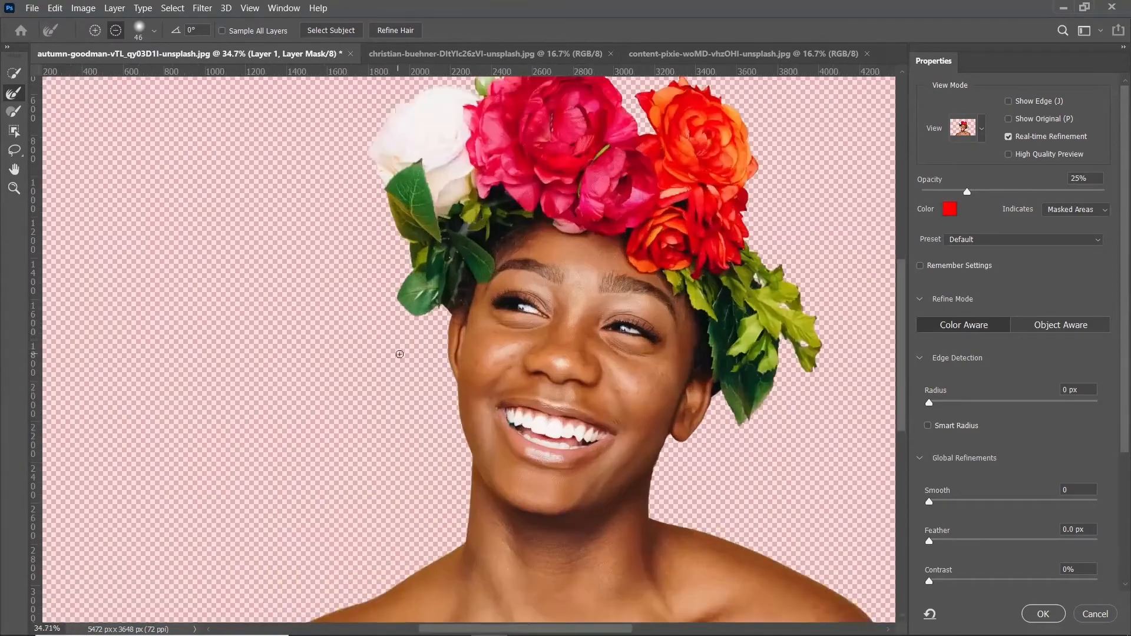
scroll(489, 95, up, 8)
mouse_move(436, 360)
mouse_down()
mouse_move(474, 281)
mouse_move(462, 271)
mouse_up()
click(95, 30)
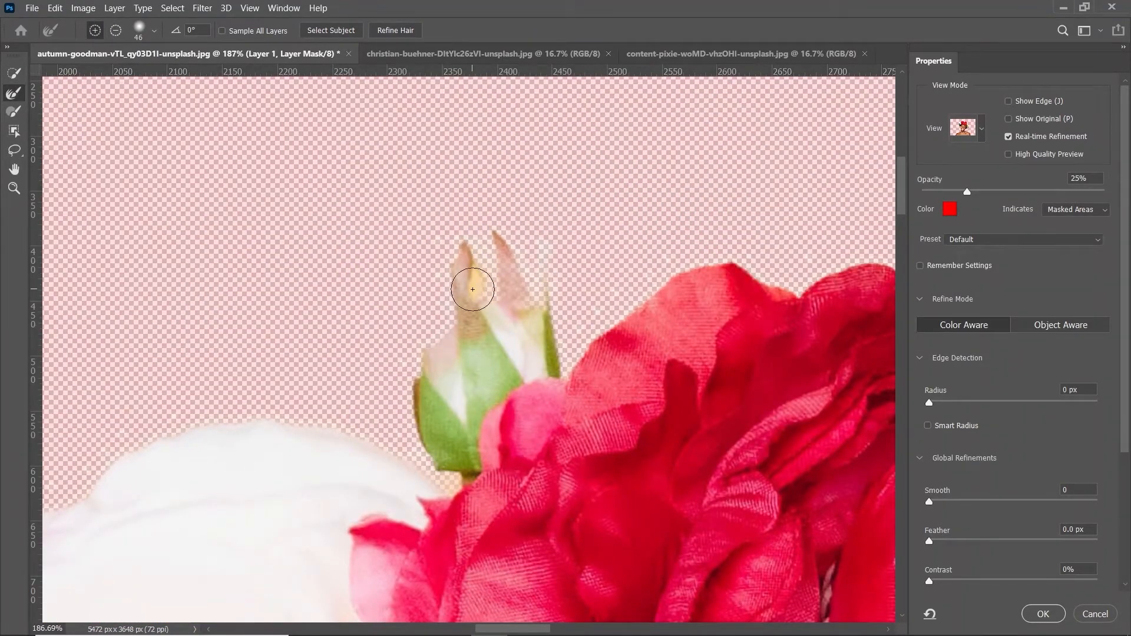
key(b)
mouse_move(413, 379)
mouse_down()
mouse_move(466, 285)
mouse_move(512, 309)
mouse_move(449, 361)
mouse_move(504, 322)
mouse_move(472, 291)
mouse_up()
key(bracketleft)
key(bracketleft)
key(bracketleft)
key(bracketleft)
key(bracketleft)
key(bracketleft)
key(bracketleft)
drag(549, 352, 535, 344)
mouse_move(440, 442)
mouse_down()
mouse_move(545, 356)
mouse_move(504, 355)
mouse_move(456, 457)
mouse_move(458, 420)
mouse_move(442, 470)
mouse_move(458, 488)
mouse_up()
key(bracketleft)
key(bracketleft)
key(bracketleft)
key(bracketleft)
key(bracketleft)
key(bracketleft)
key(bracketleft)
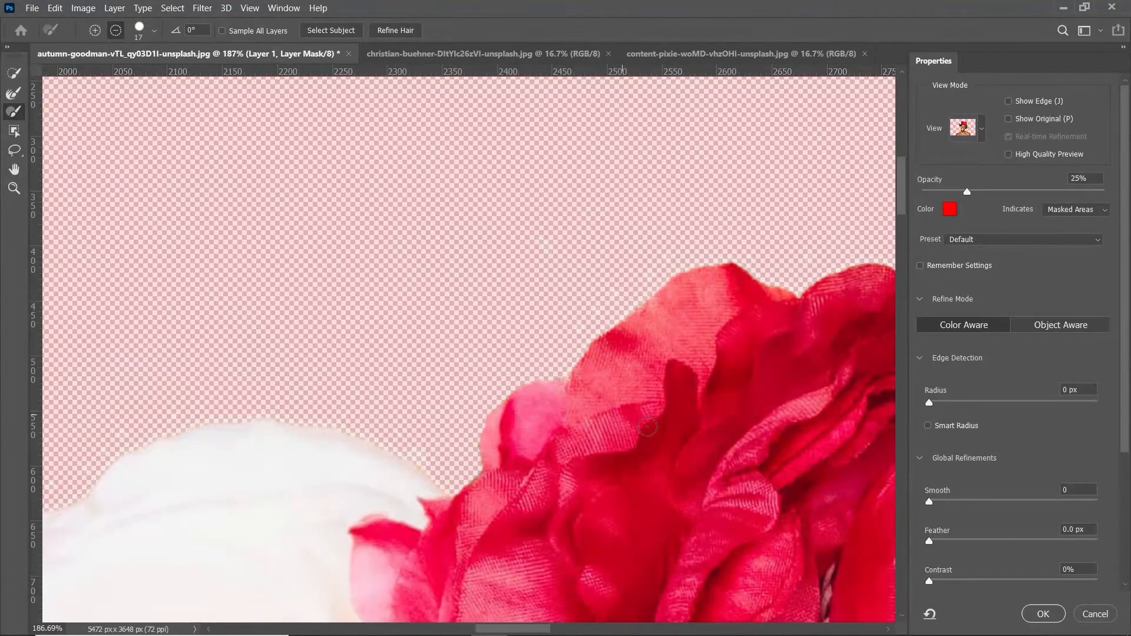
click(1041, 614)
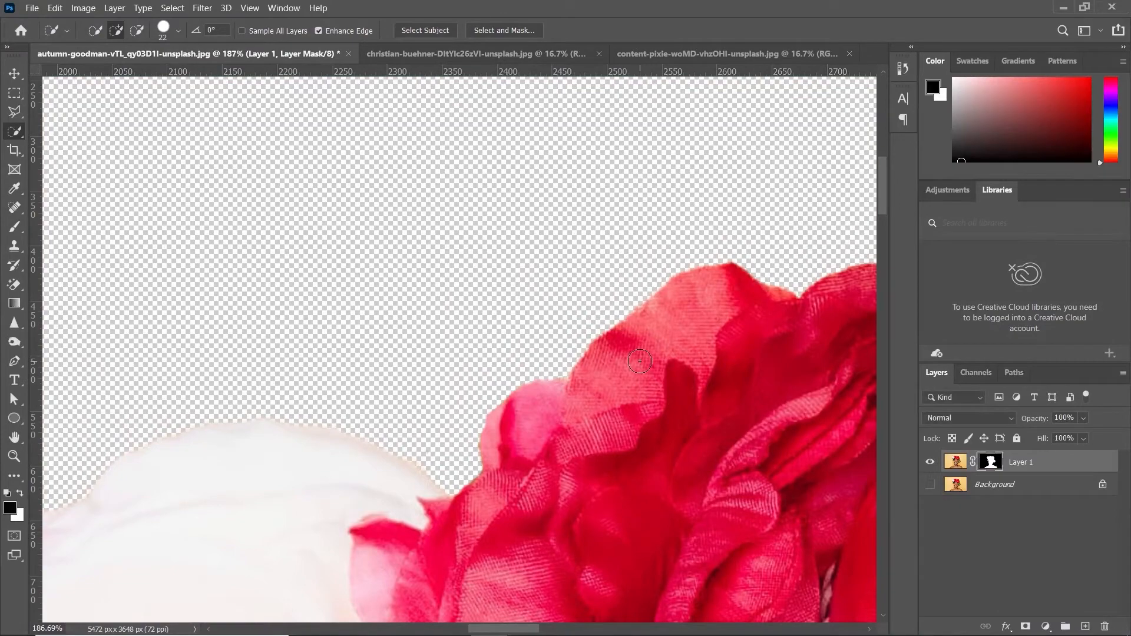
Step: Examine the refined cutout as a whole and close up around the leaves and flower crown
scroll(533, 373, down, 12)
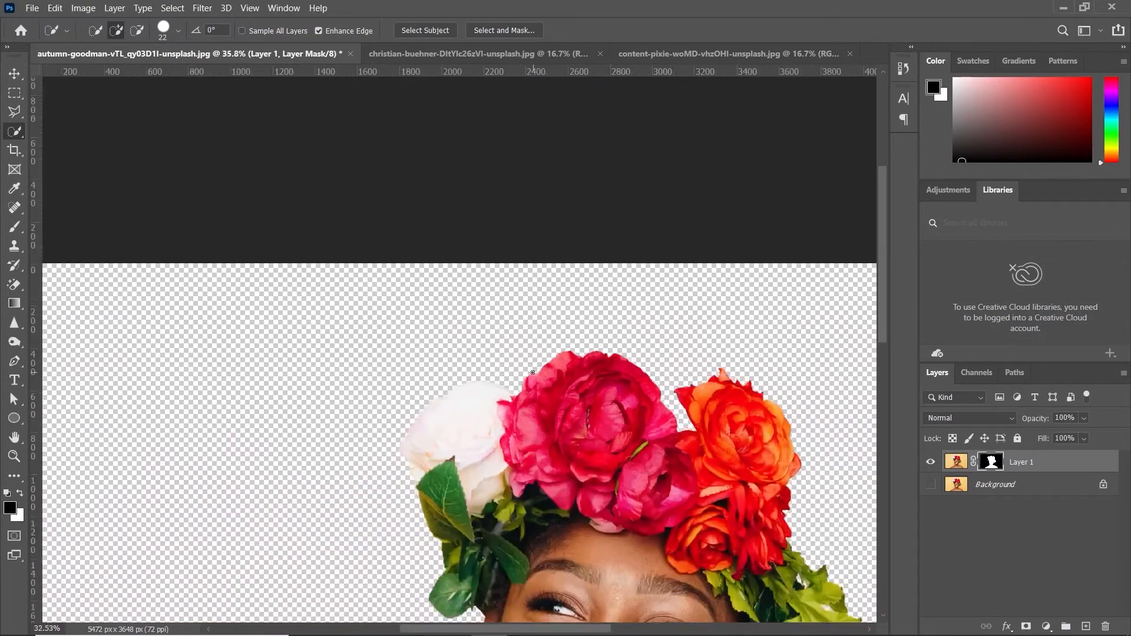
scroll(532, 373, down, 3)
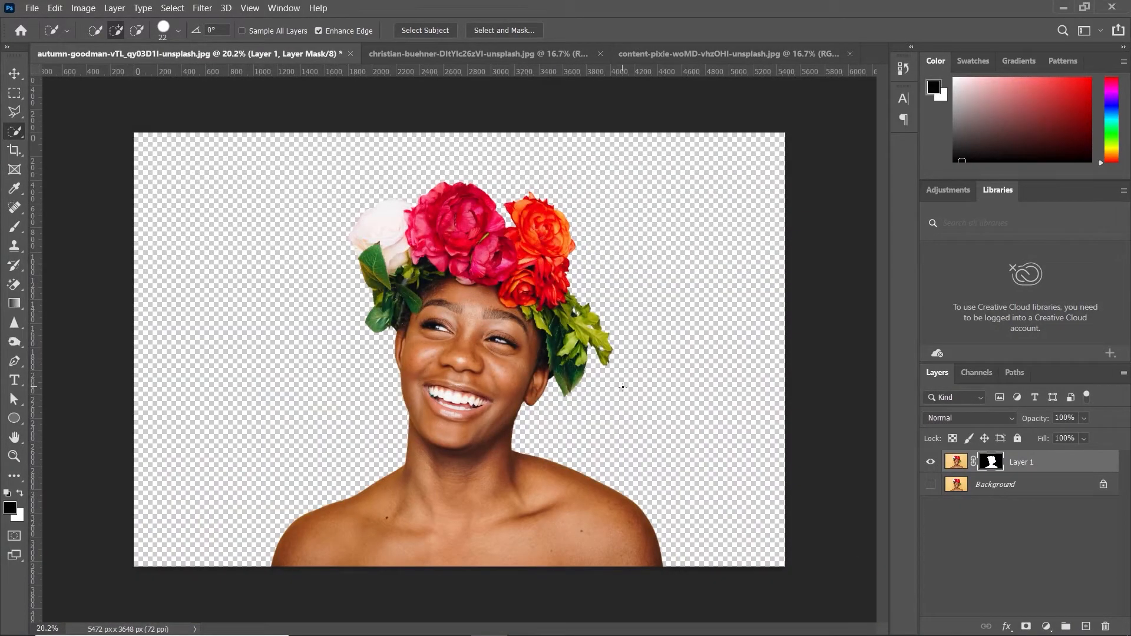
scroll(601, 351, up, 6)
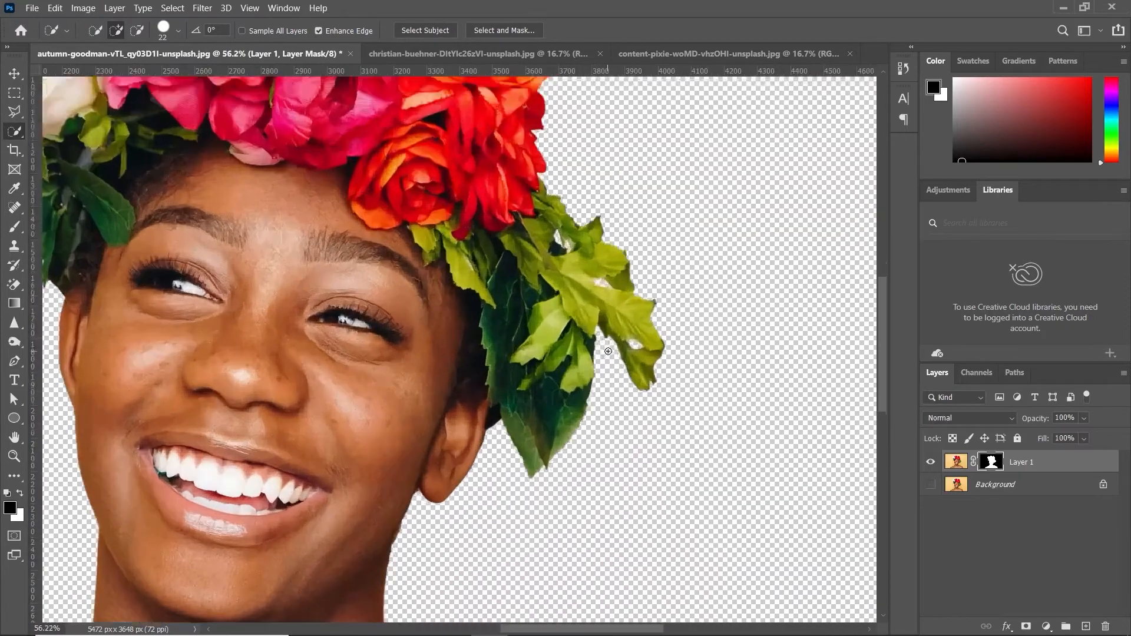
scroll(425, 233, up, 5)
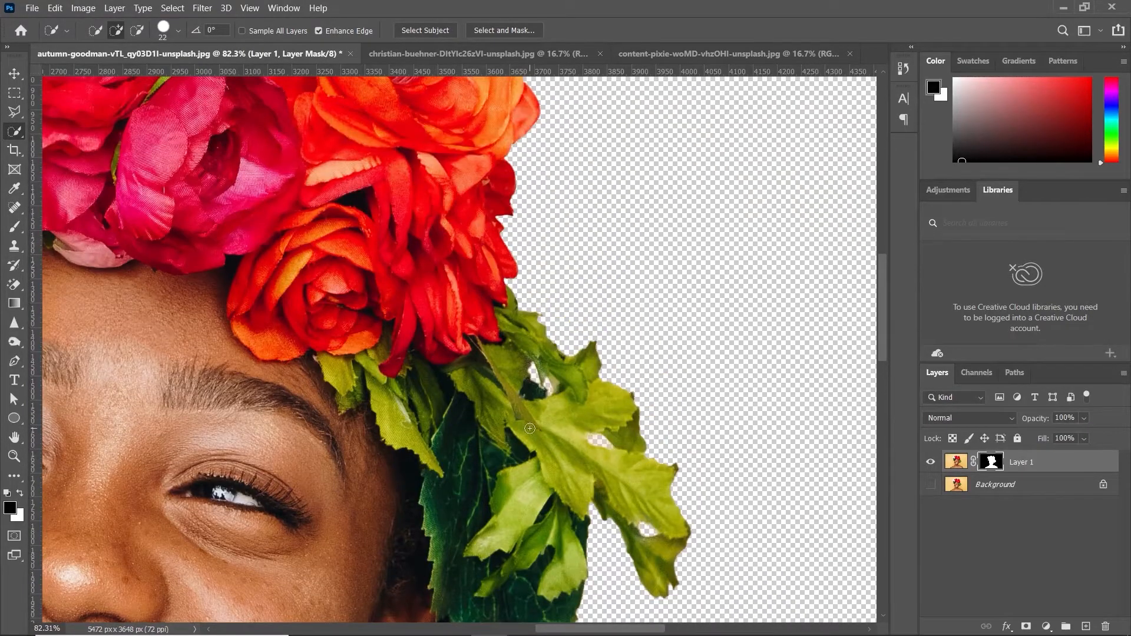
scroll(532, 423, down, 3)
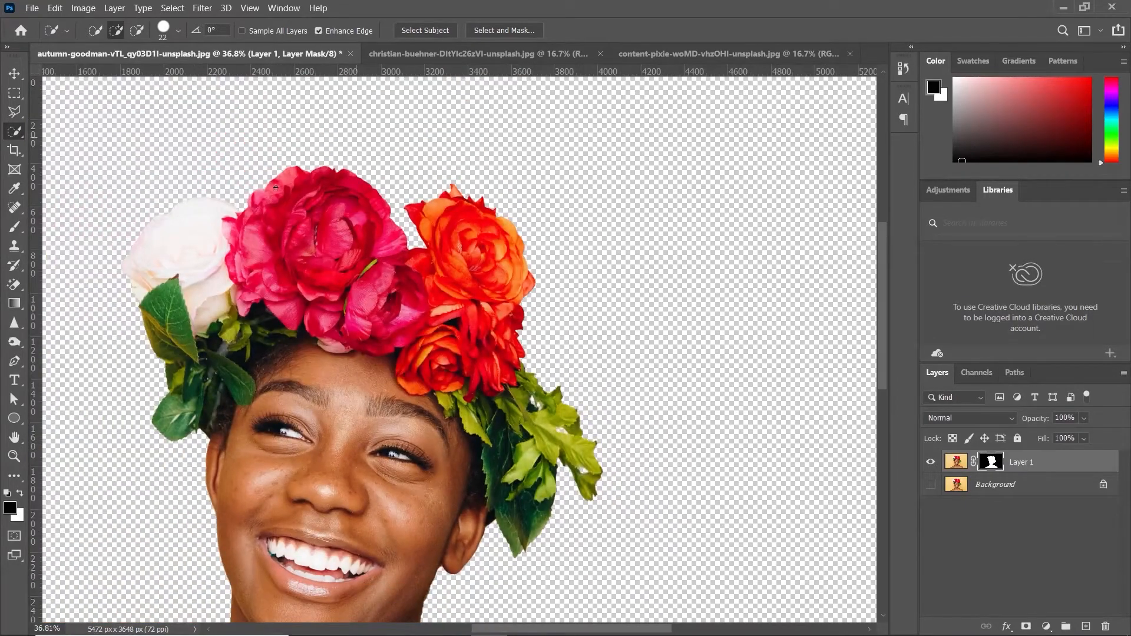
scroll(170, 223, down, 2)
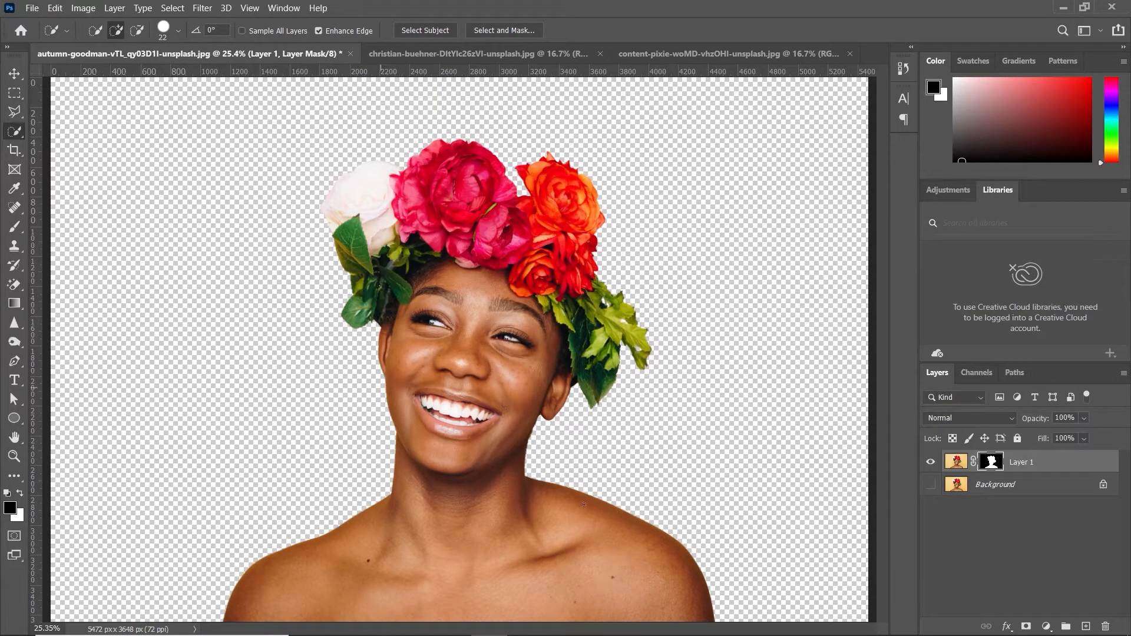
Step: Add a Solid Color fill layer directly above the Background layer, behind the cut-out woman
click(1037, 486)
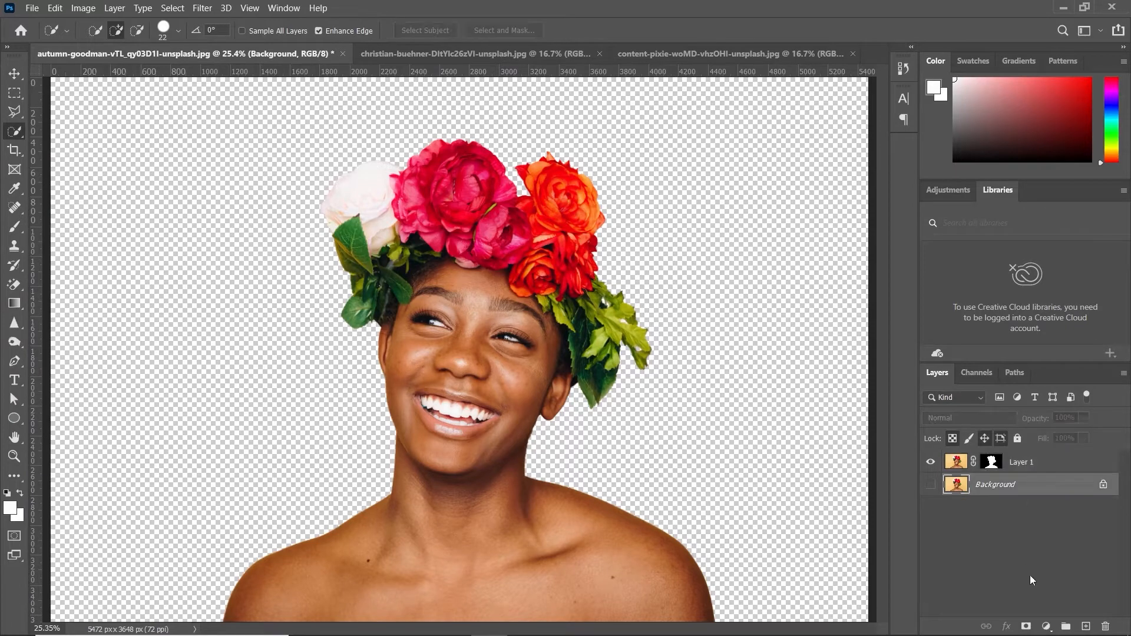
click(1067, 627)
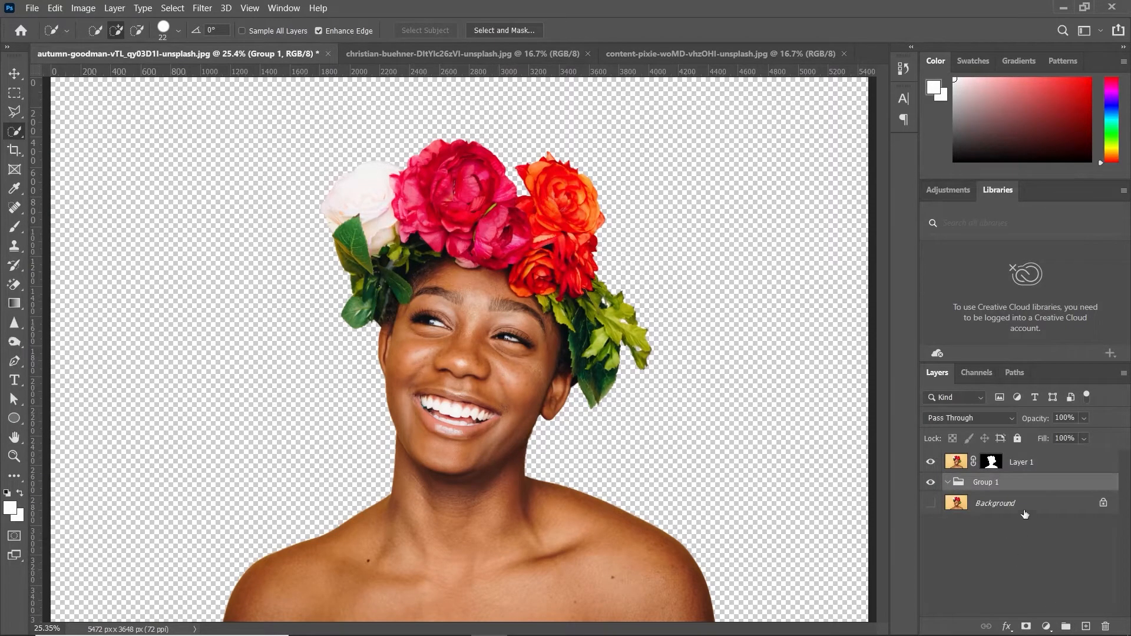
drag(1084, 482, 1105, 627)
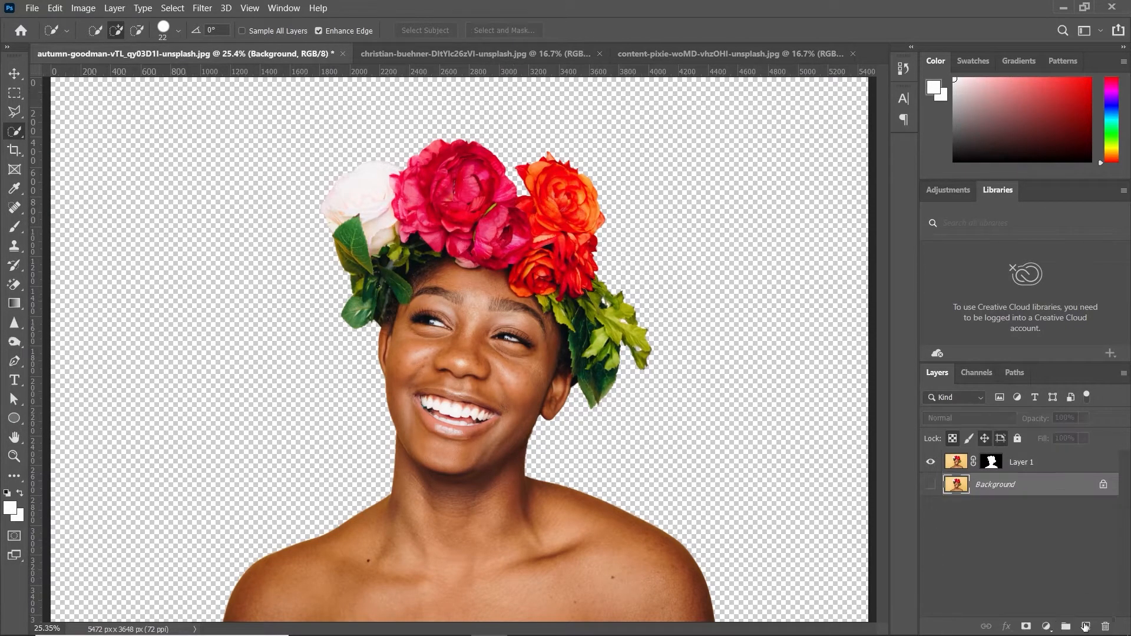
click(1047, 626)
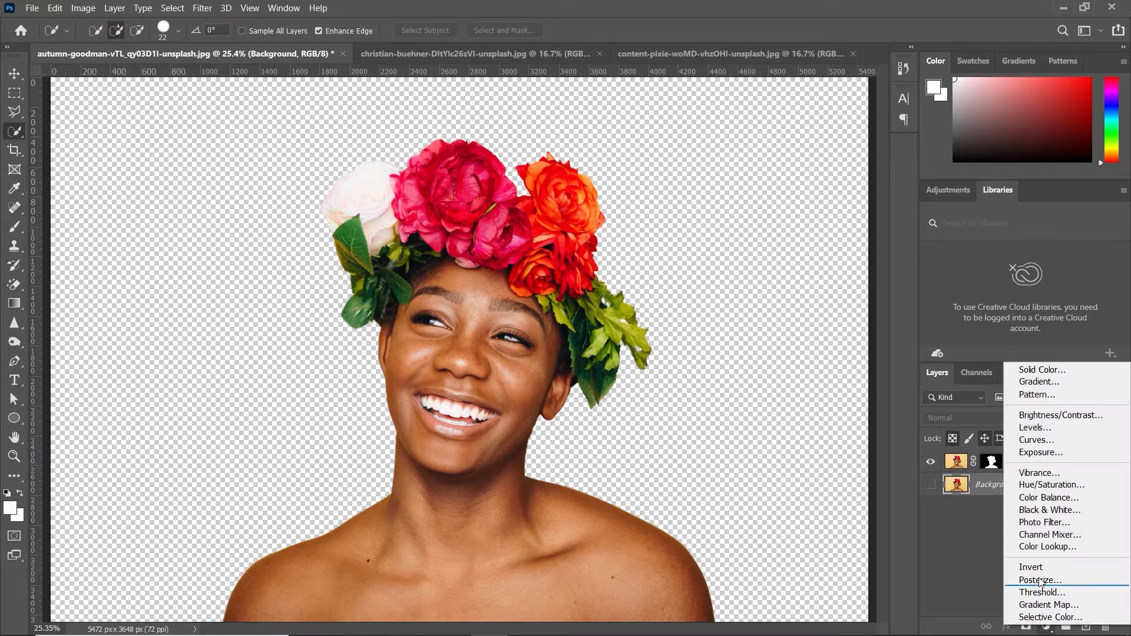
click(1031, 370)
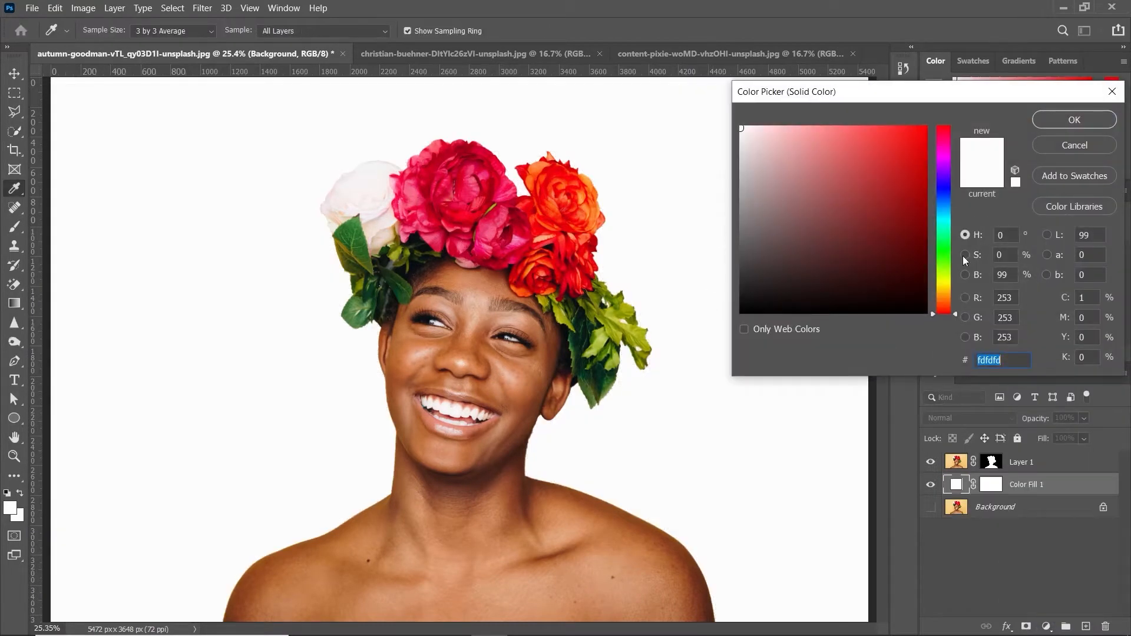
Step: Set the fill layer's color to the soft pink f29999 and apply it
click(943, 289)
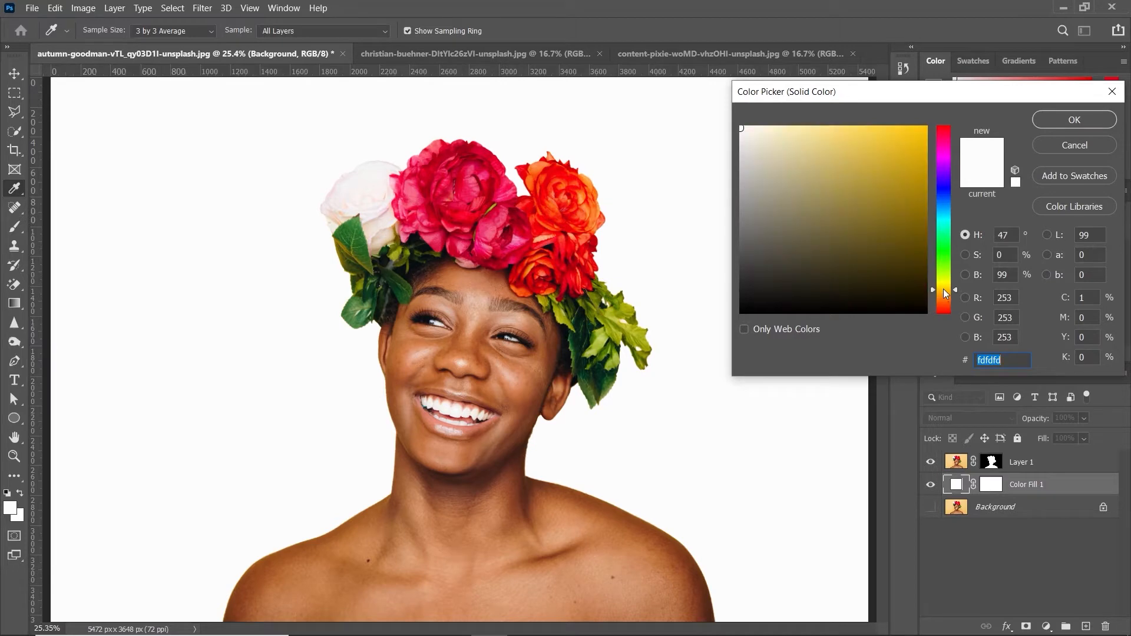
drag(943, 288, 943, 298)
text(fdbaba)
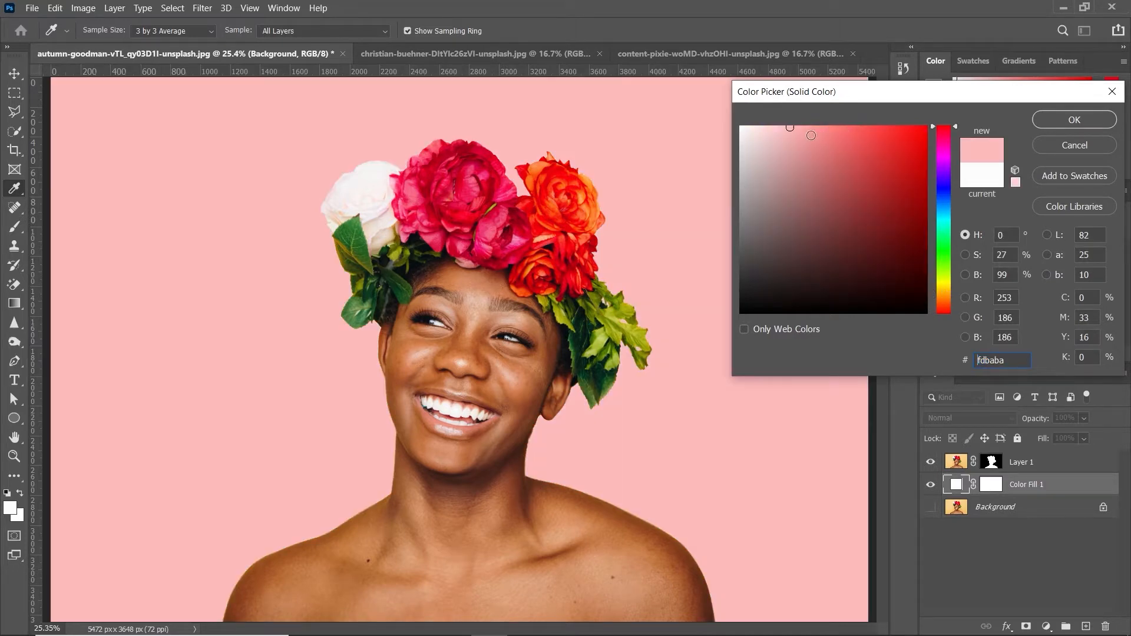
click(811, 136)
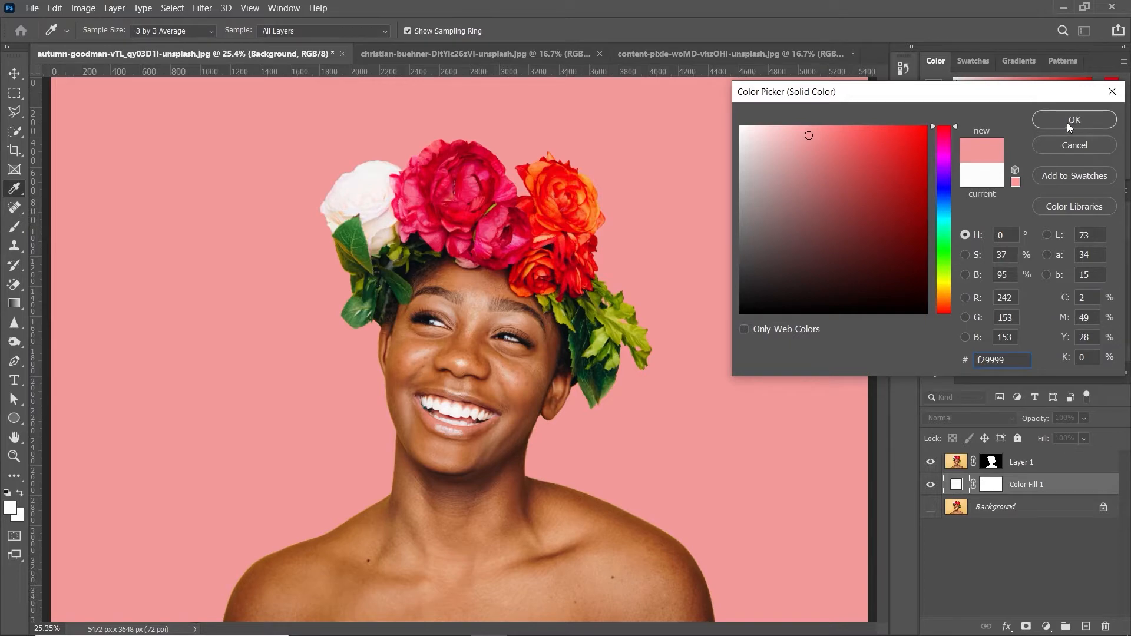
click(1069, 125)
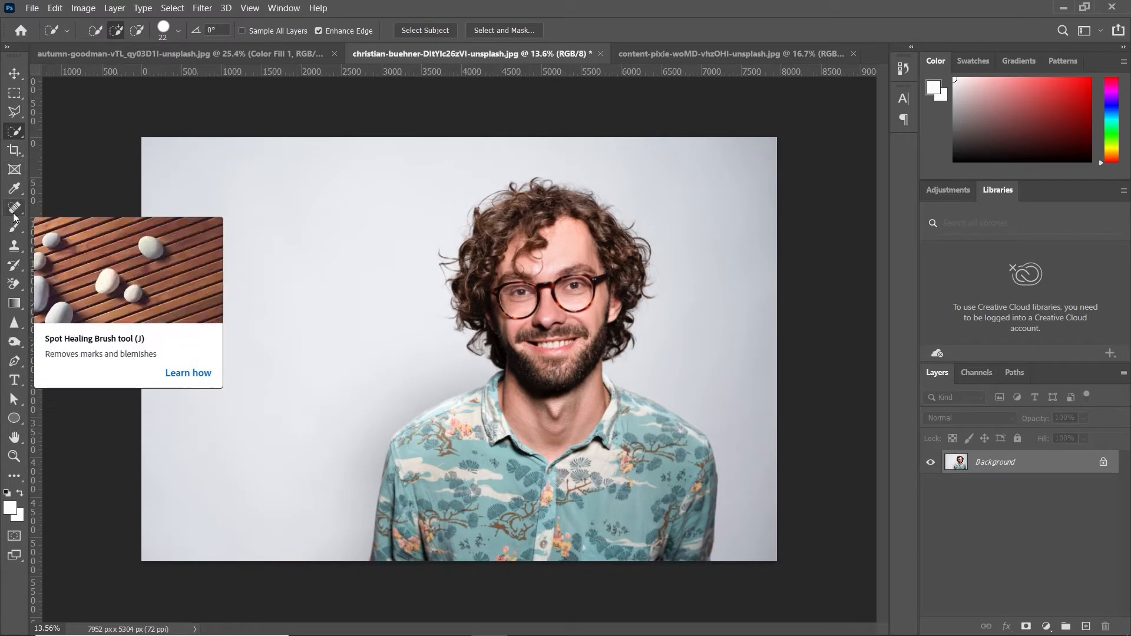
Step: In the photo of the man with glasses, try to erase the backdrop beside his shoulder with the Background Eraser at size 1885
click(14, 285)
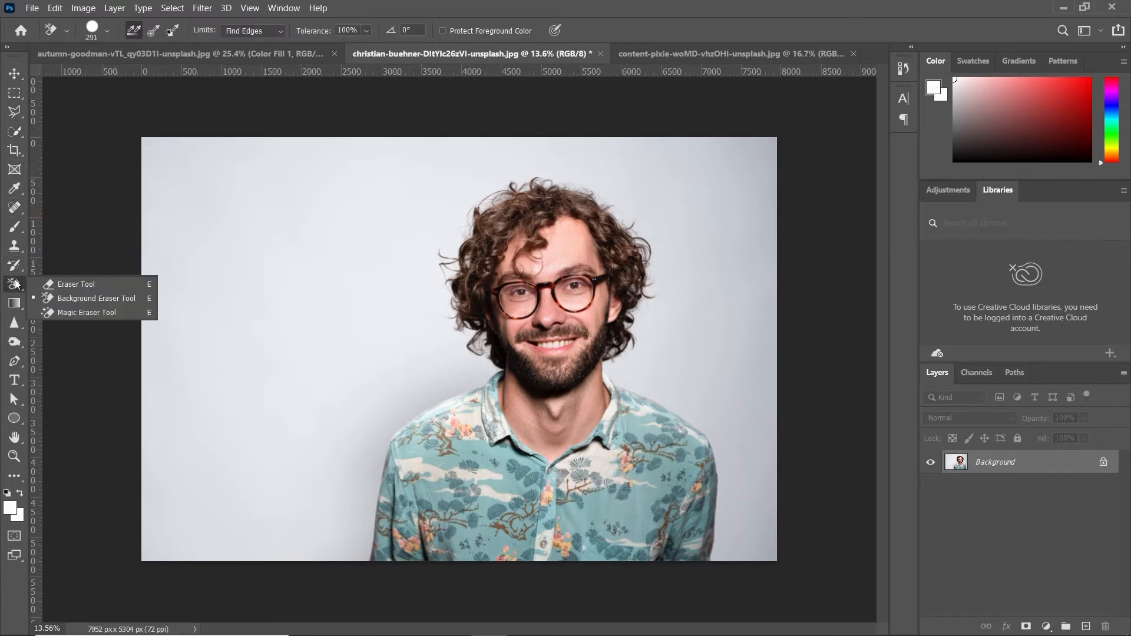
click(95, 298)
mouse_move(277, 351)
mouse_down()
mouse_move(371, 373)
mouse_move(341, 364)
mouse_up()
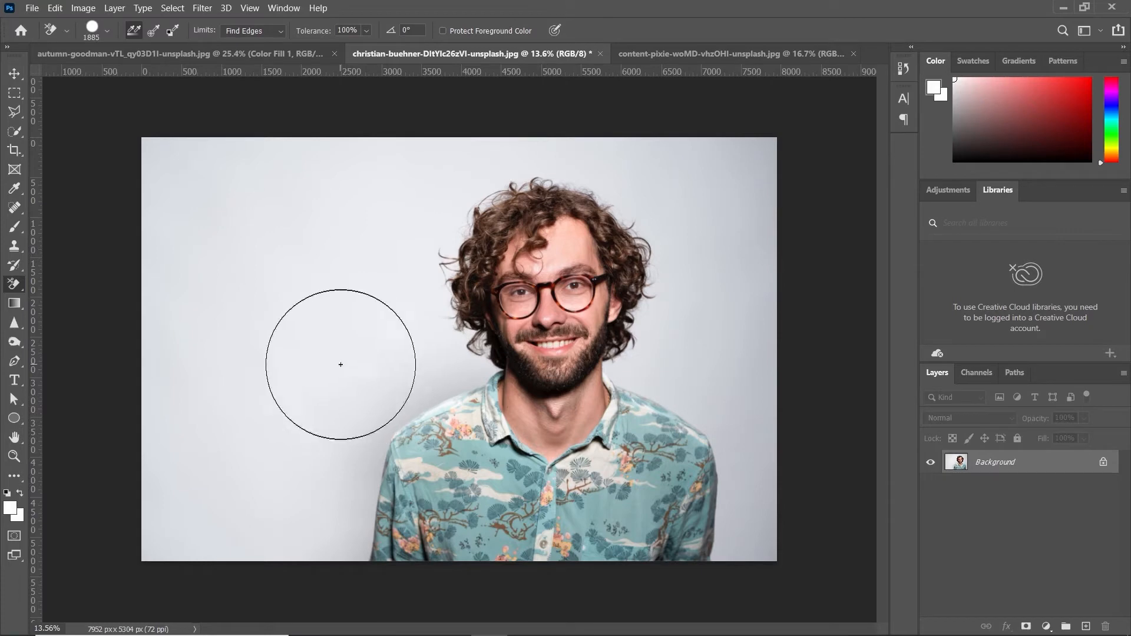
mouse_move(400, 405)
mouse_down()
mouse_move(416, 360)
mouse_move(401, 355)
mouse_move(473, 378)
mouse_move(407, 377)
mouse_move(412, 356)
mouse_move(386, 388)
mouse_up()
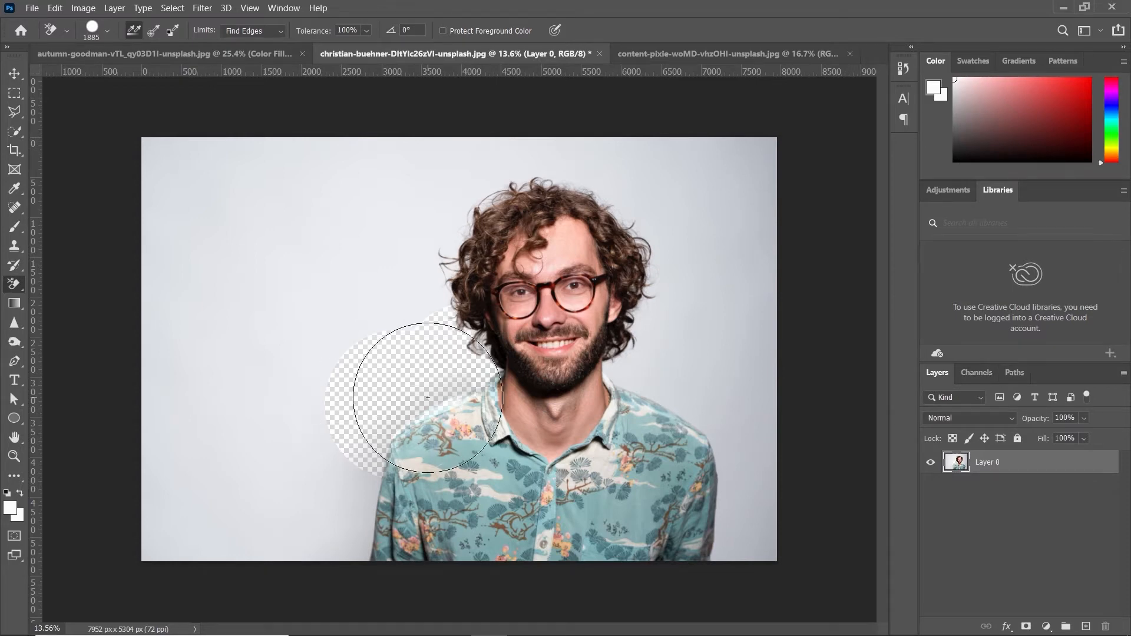
scroll(401, 392, up, 5)
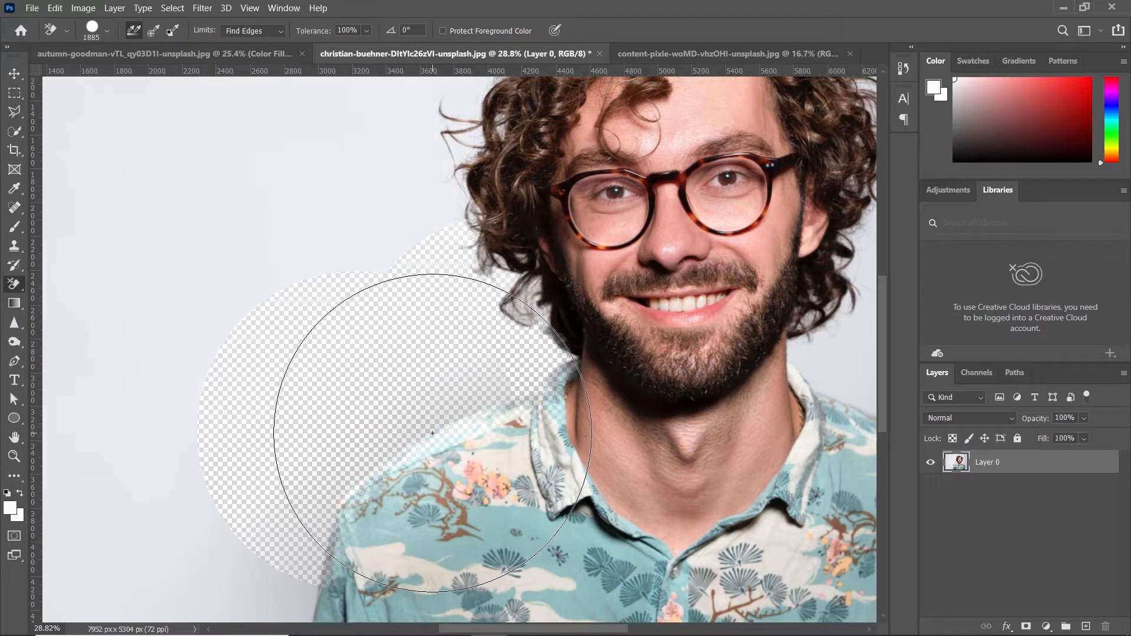
Step: Undo all the Background Eraser strokes beside the man's shoulder
key(ctrl+z)
key(ctrl+z)
key(ctrl+z)
key(ctrl+z)
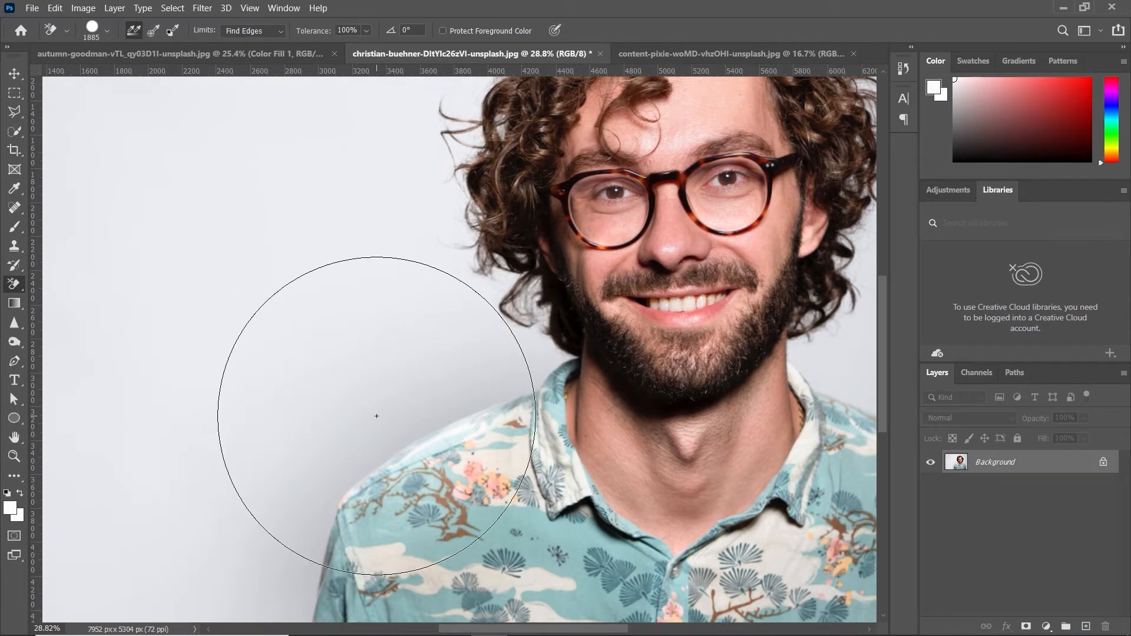
Step: Try a single Background Eraser dab over the backdrop and shirt shoulder, and undo it
click(377, 416)
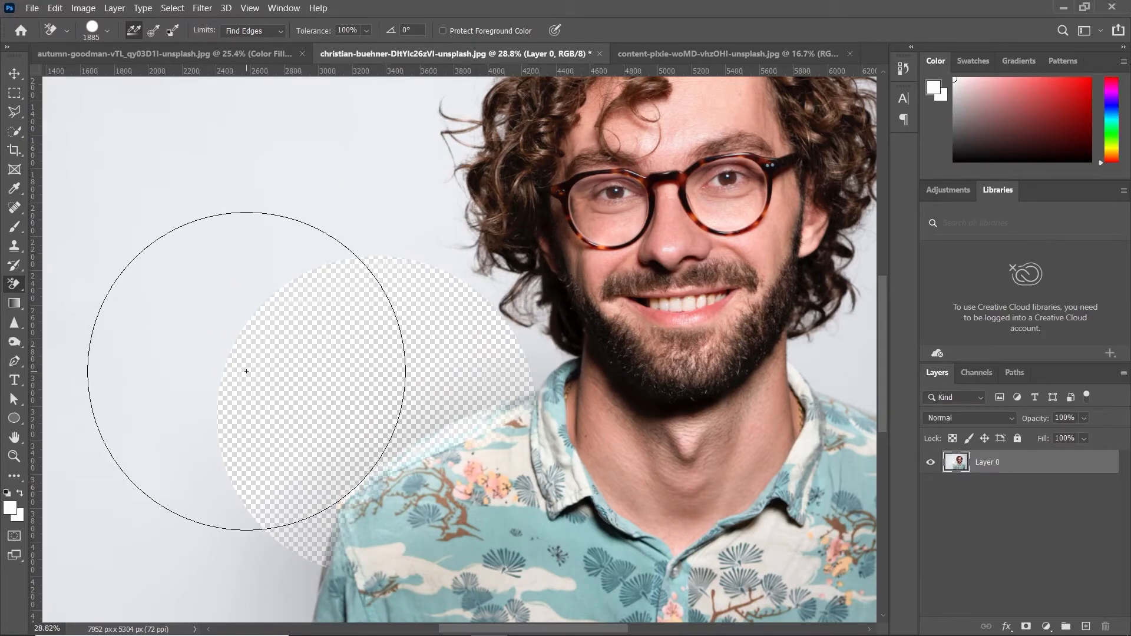
key(ctrl+z)
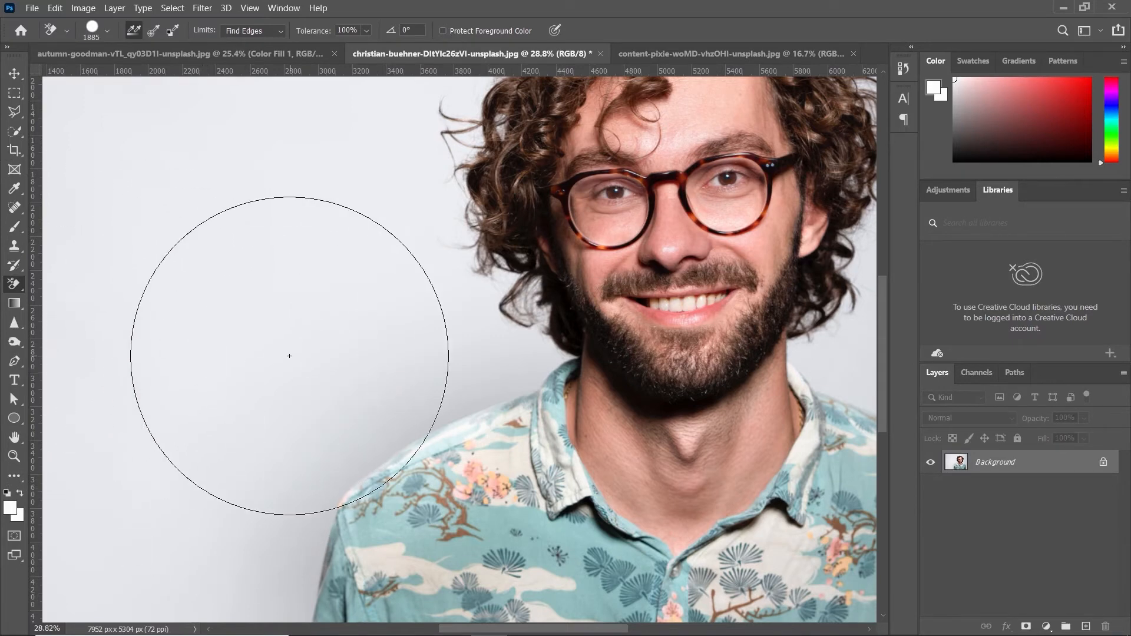
scroll(289, 356, down, 4)
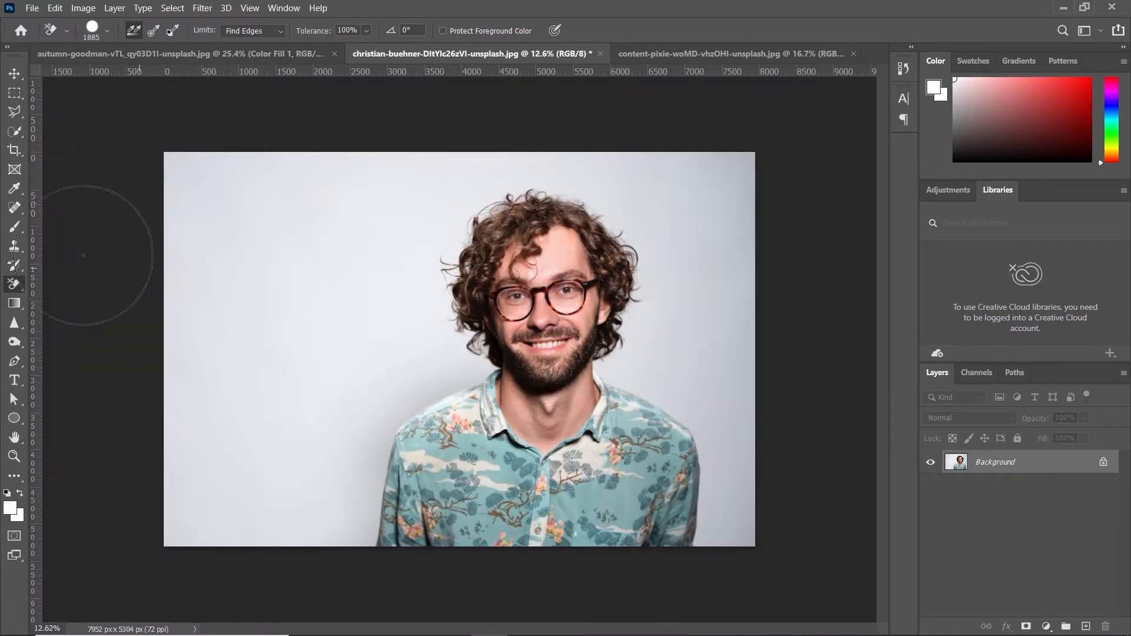
Step: Select the man with Select Subject and invert the selection so that it covers the backdrop
click(18, 130)
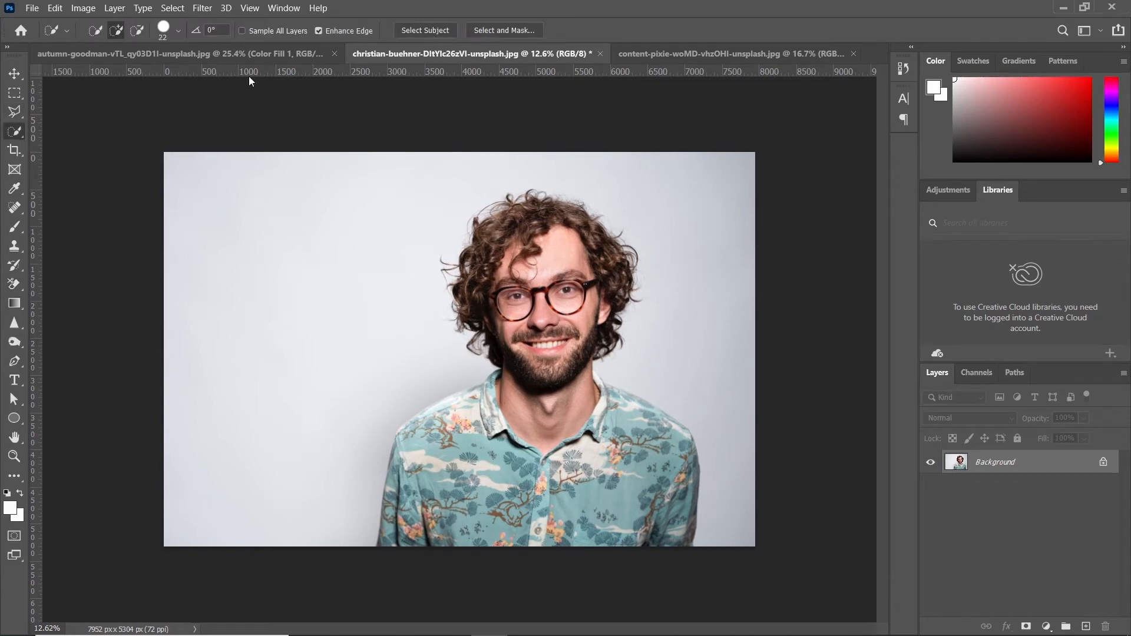
click(409, 30)
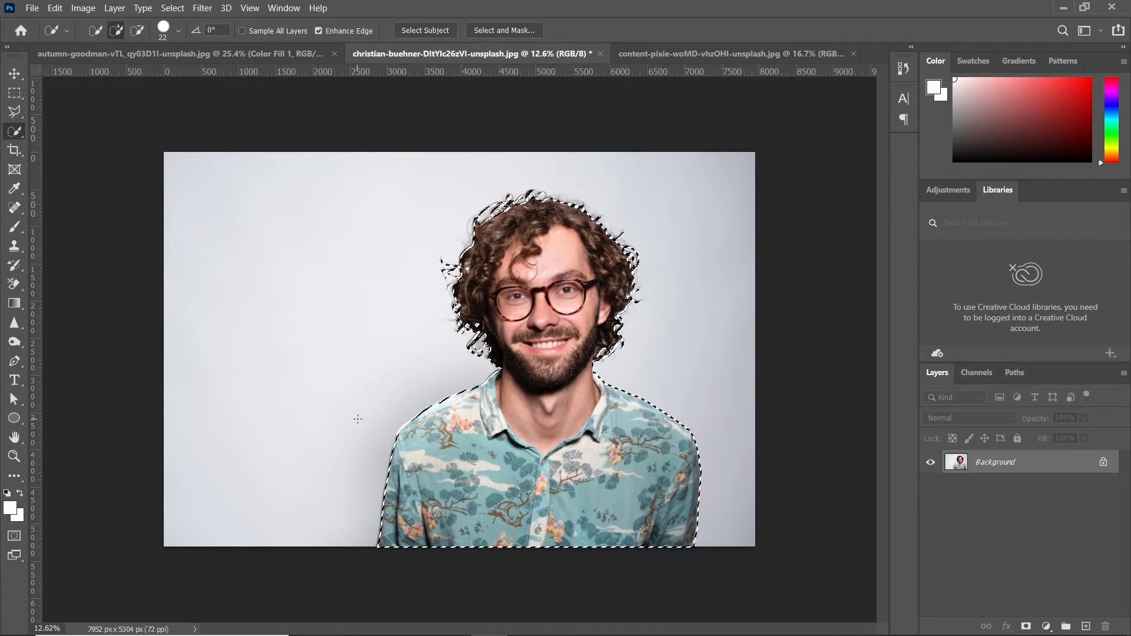
right_click(323, 352)
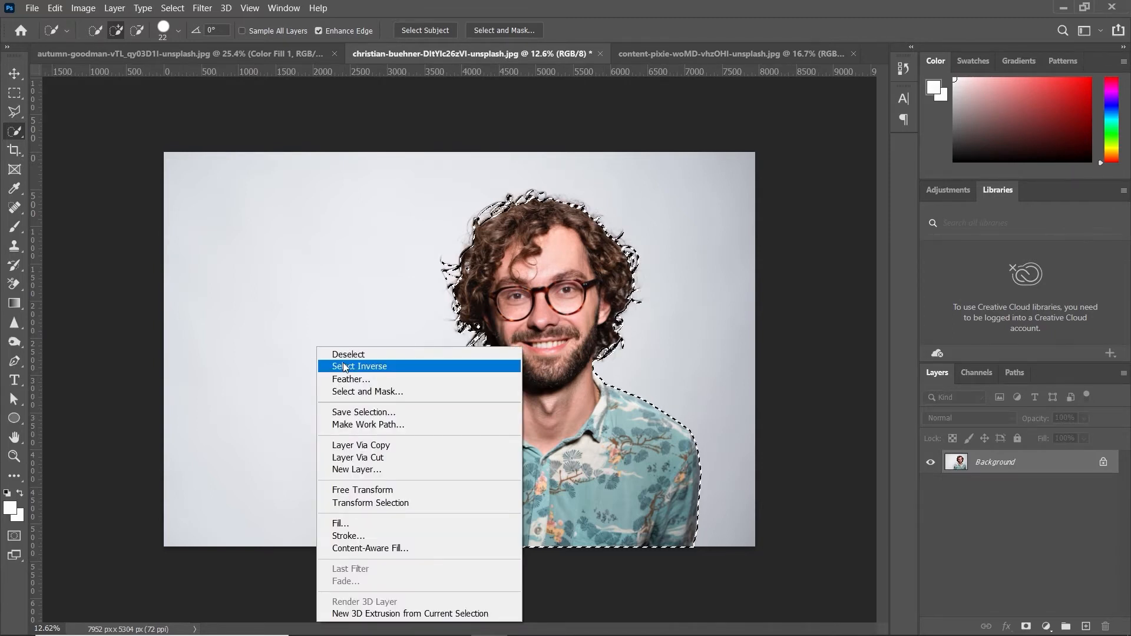
click(345, 367)
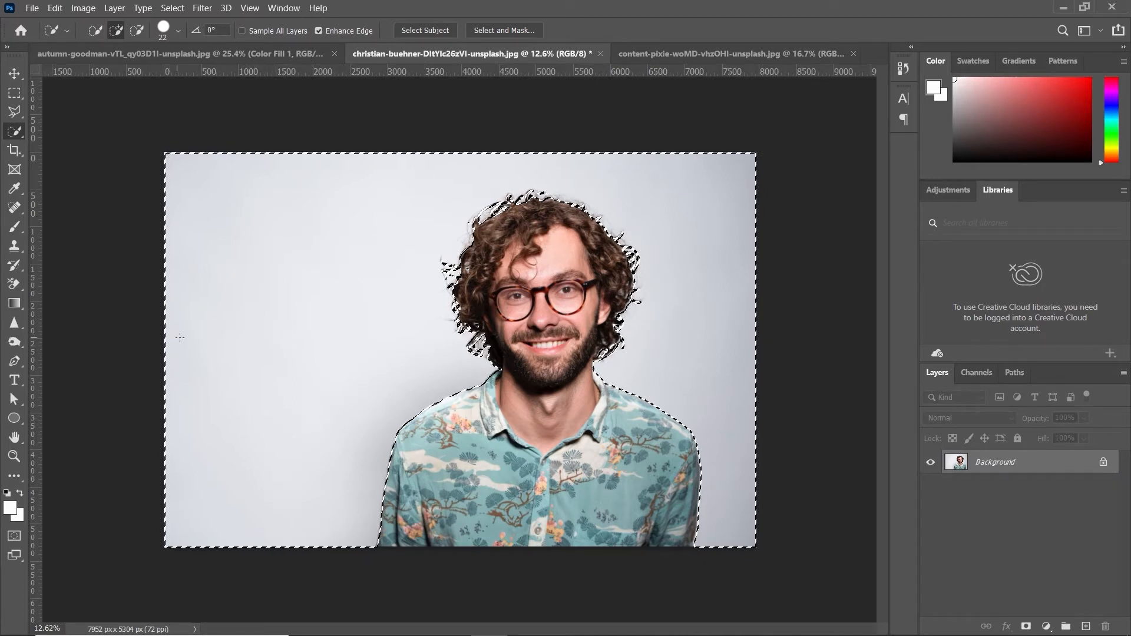
Step: Erase the selected backdrop around the man with the Magic Eraser, including the remnants beside both sides of his shirt
click(16, 281)
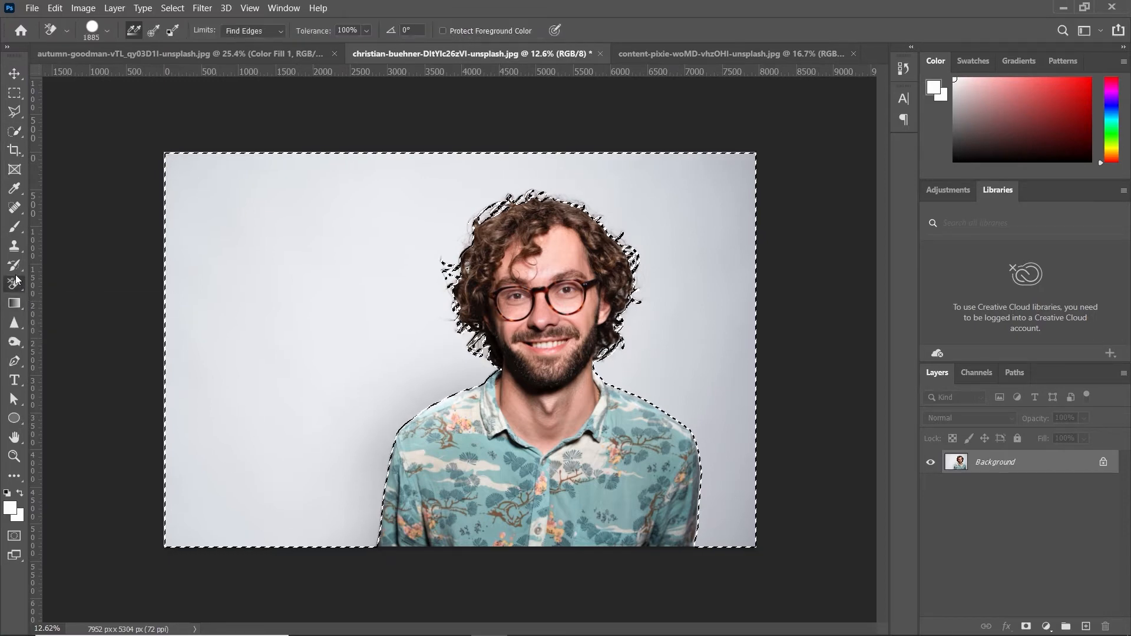
click(15, 283)
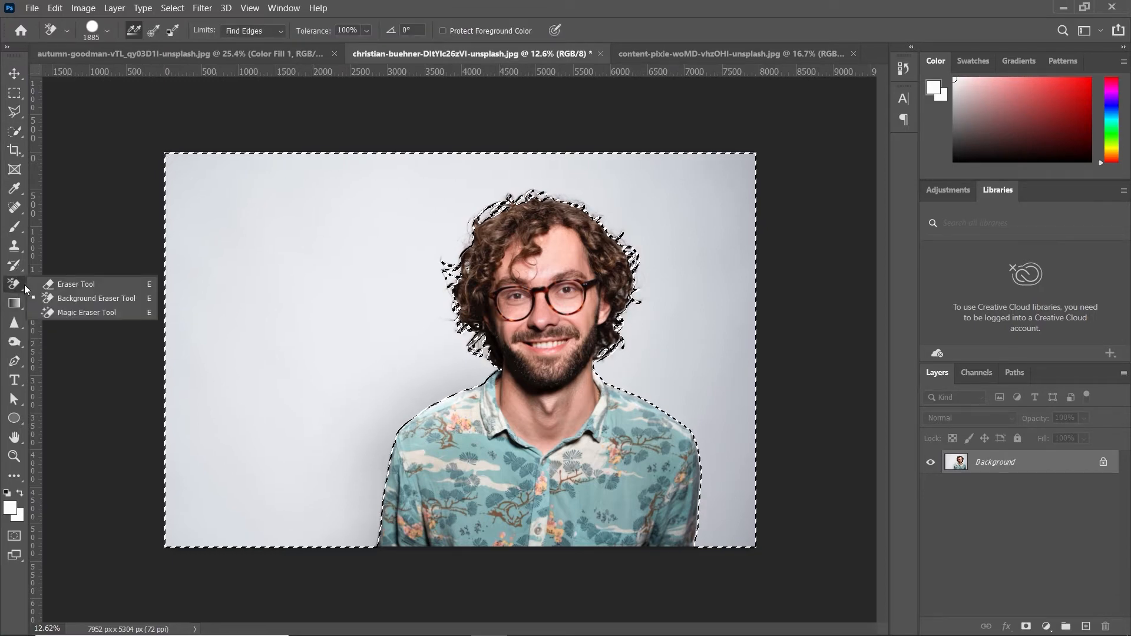
click(88, 313)
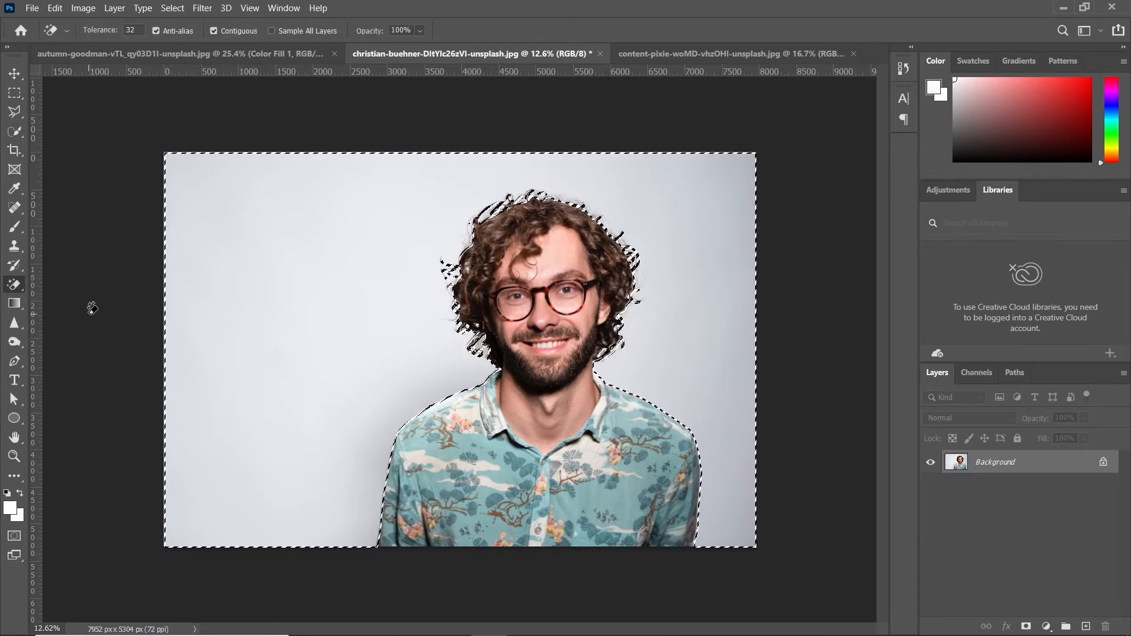
click(226, 274)
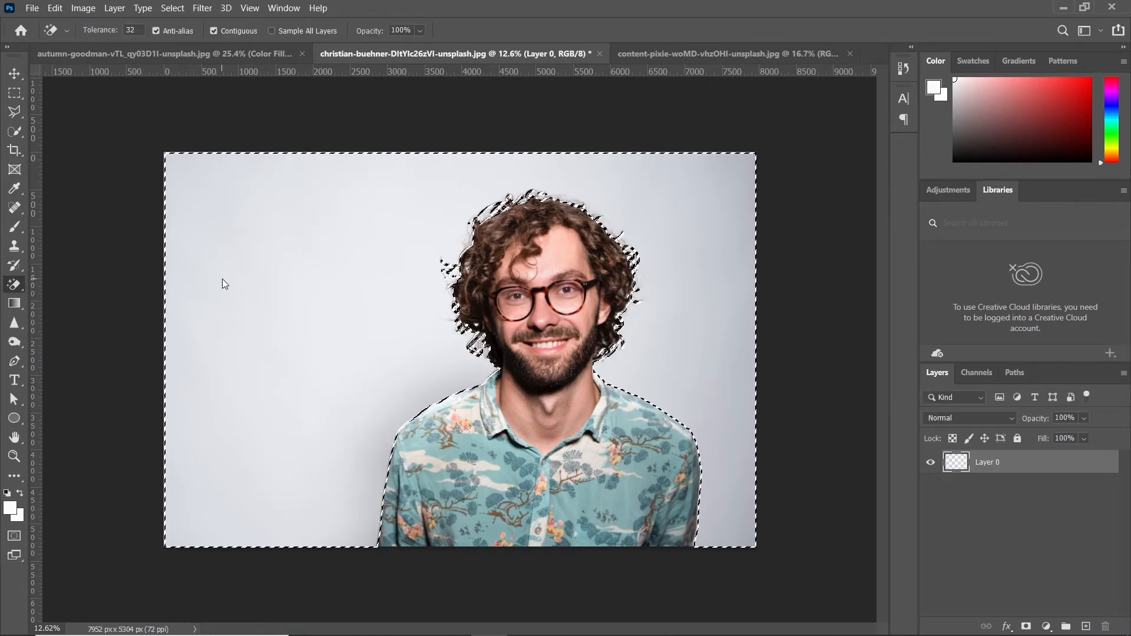
click(717, 455)
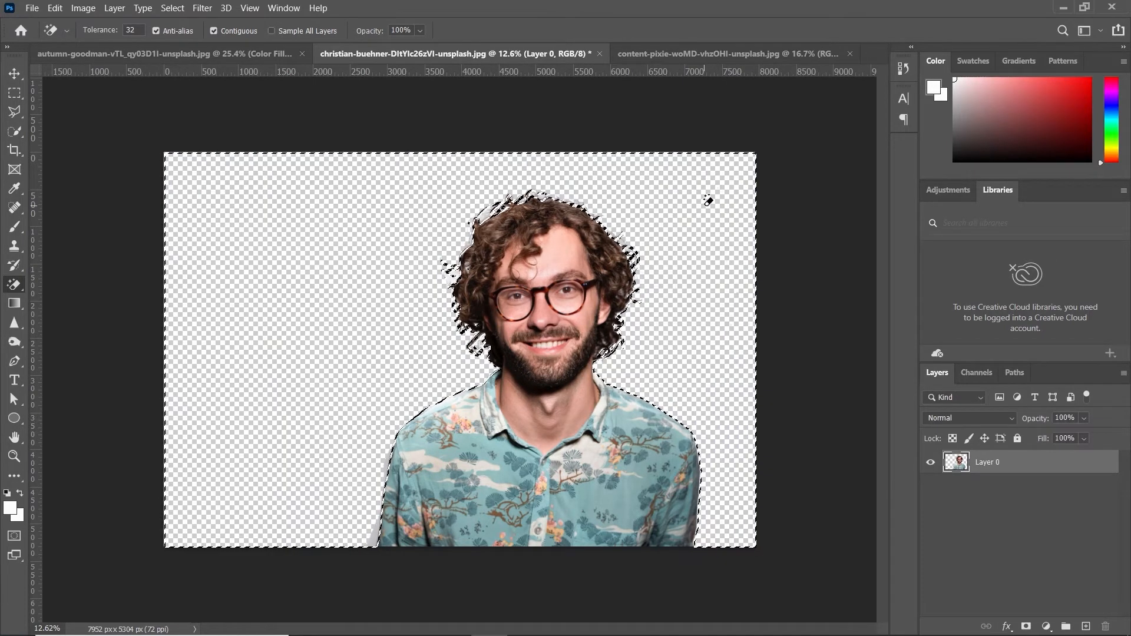
click(385, 466)
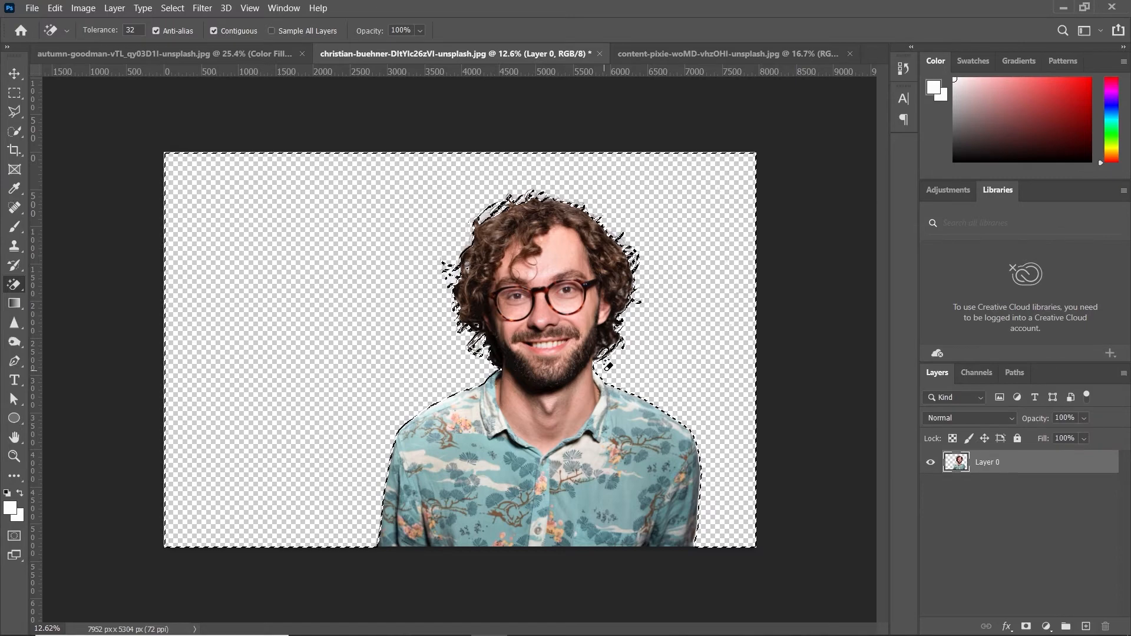
Step: Erase the leftover backdrop along the outer edge of the man's curls down to his neck with the regular Eraser at size 196
scroll(613, 372, up, 5)
scroll(357, 208, up, 2)
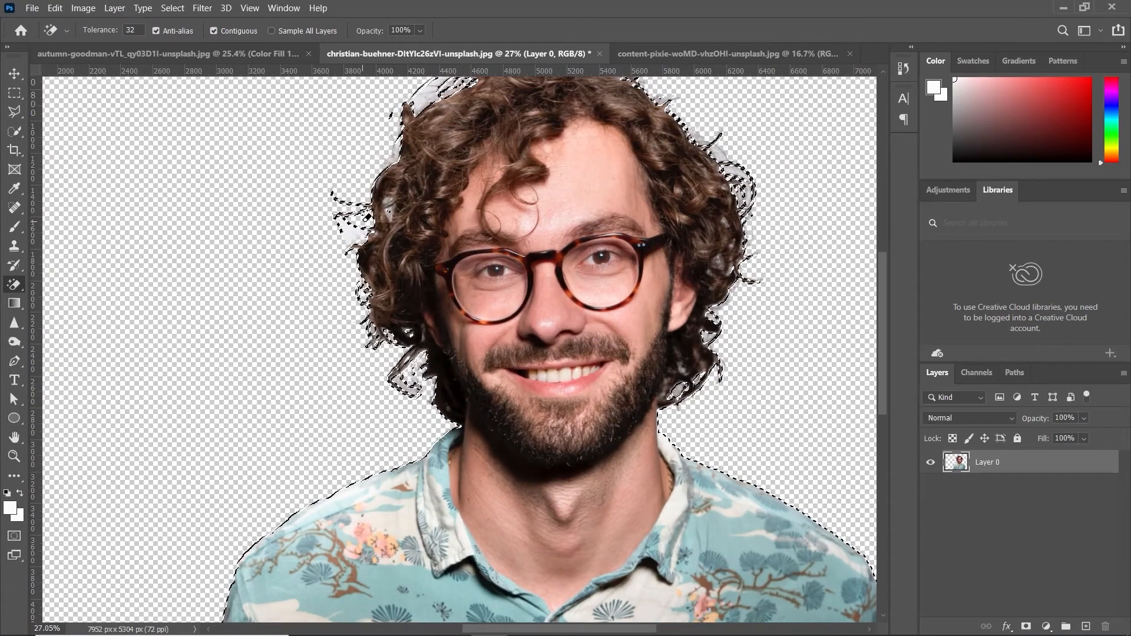
scroll(351, 236, up, 5)
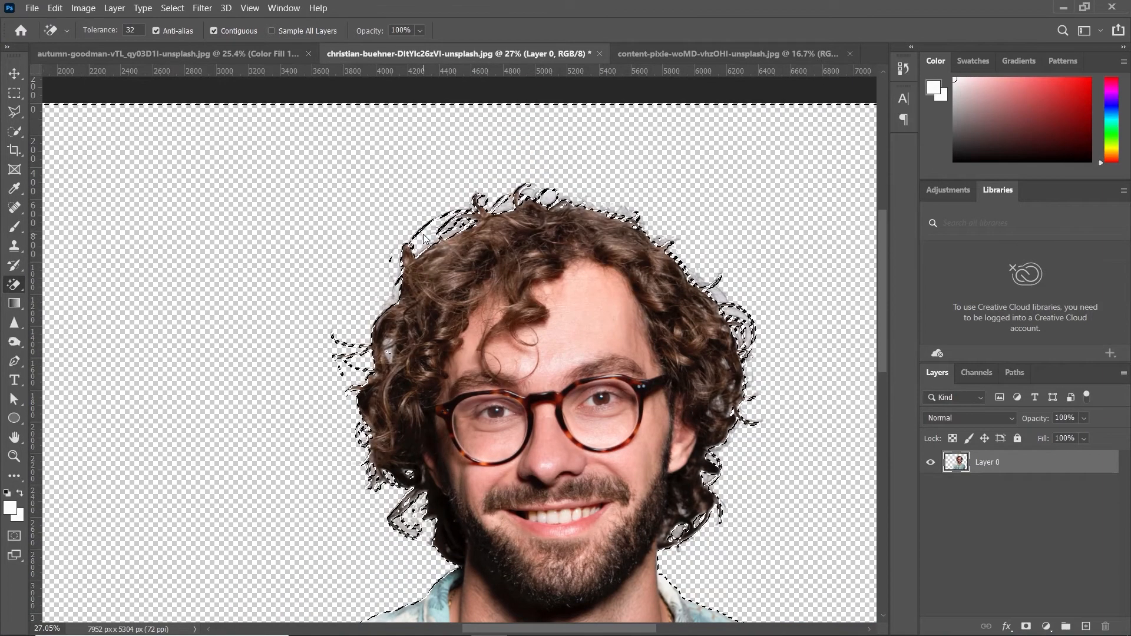
scroll(406, 242, down, 7)
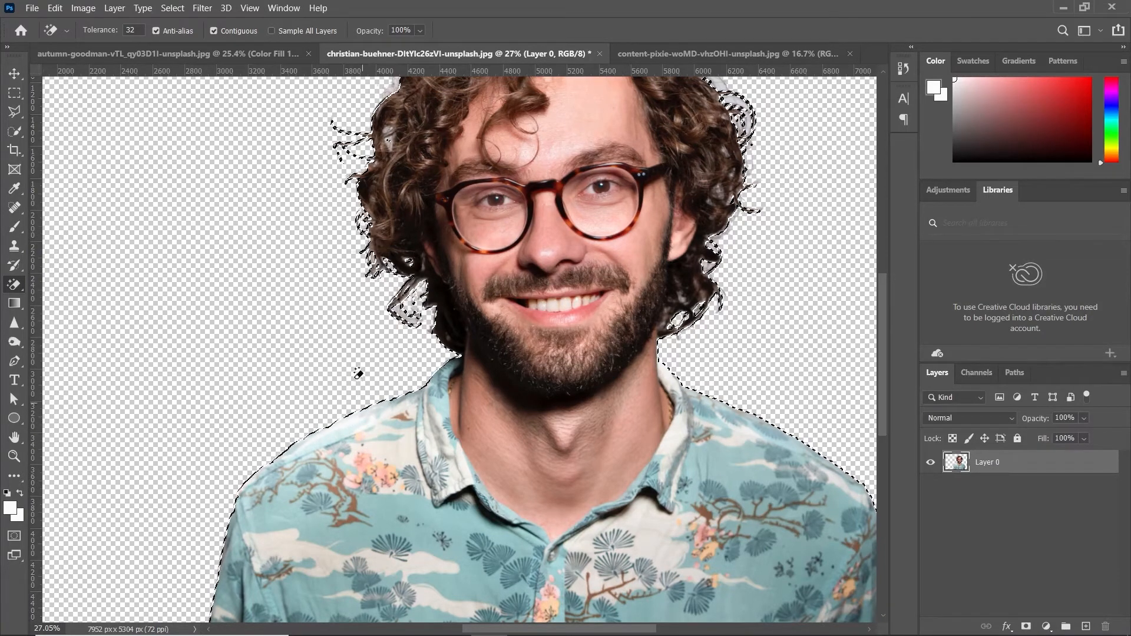
scroll(369, 384, up, 3)
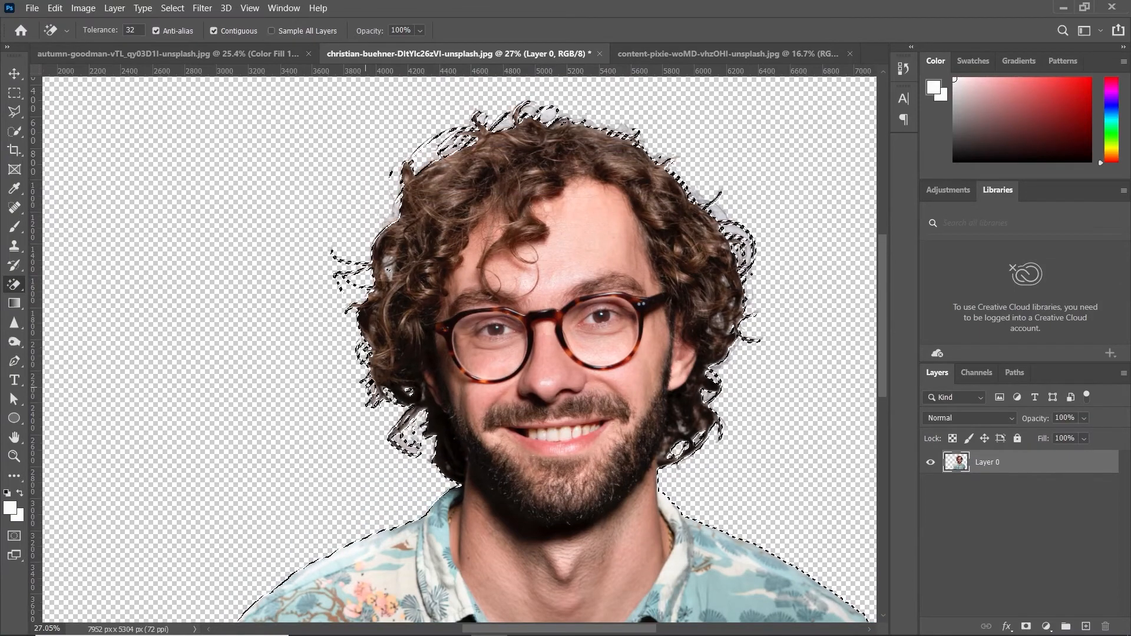
scroll(120, 305, up, 1)
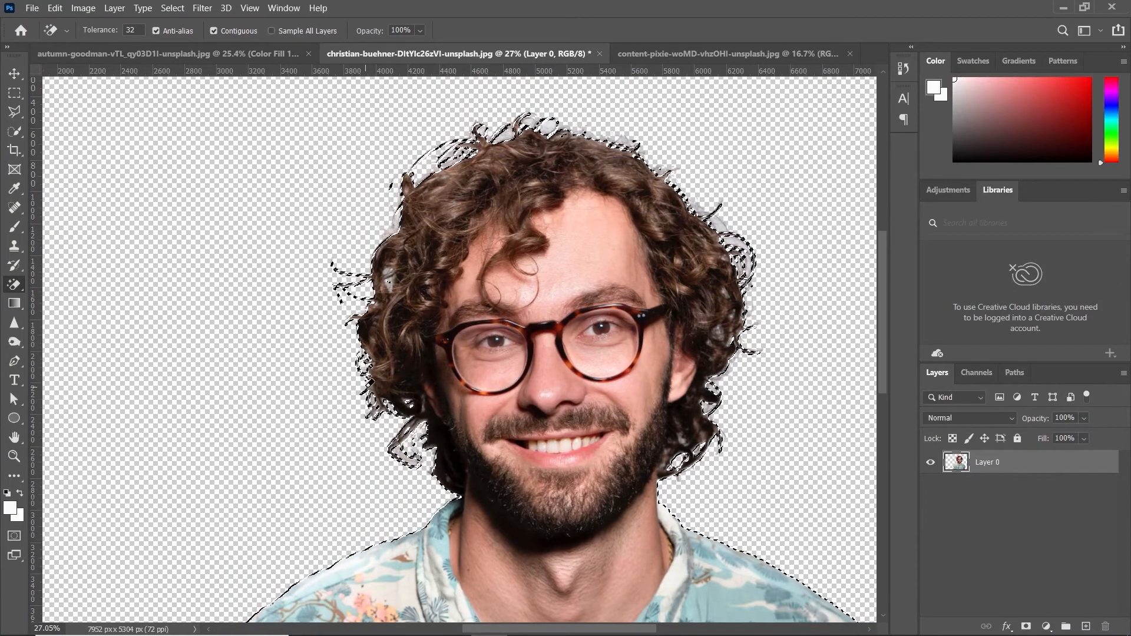
right_click(14, 284)
click(58, 283)
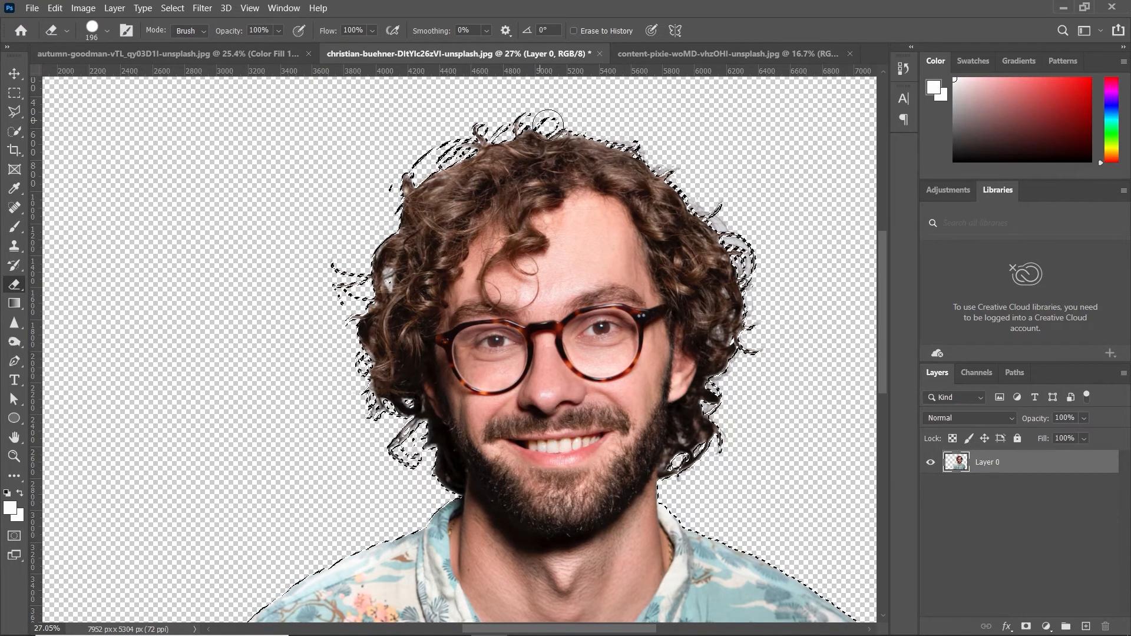
mouse_move(603, 141)
mouse_down()
mouse_move(702, 201)
mouse_move(644, 174)
mouse_move(724, 223)
mouse_move(748, 255)
mouse_move(733, 248)
mouse_move(757, 388)
mouse_up()
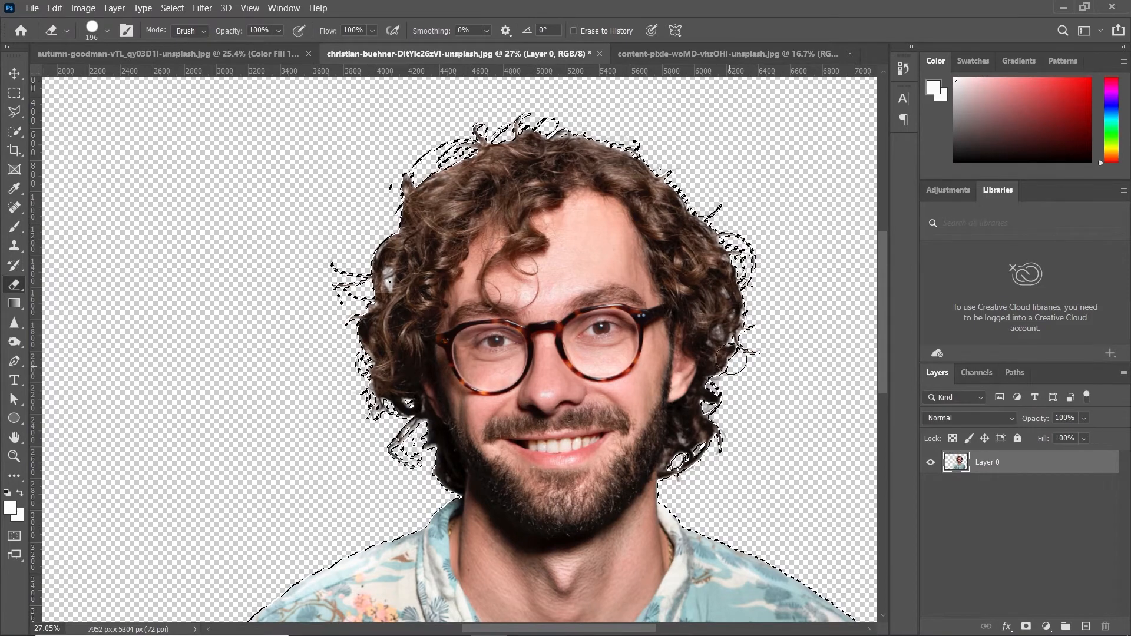
mouse_move(685, 425)
mouse_down()
mouse_move(665, 479)
mouse_move(658, 472)
mouse_move(660, 502)
mouse_move(690, 509)
mouse_move(714, 535)
mouse_up()
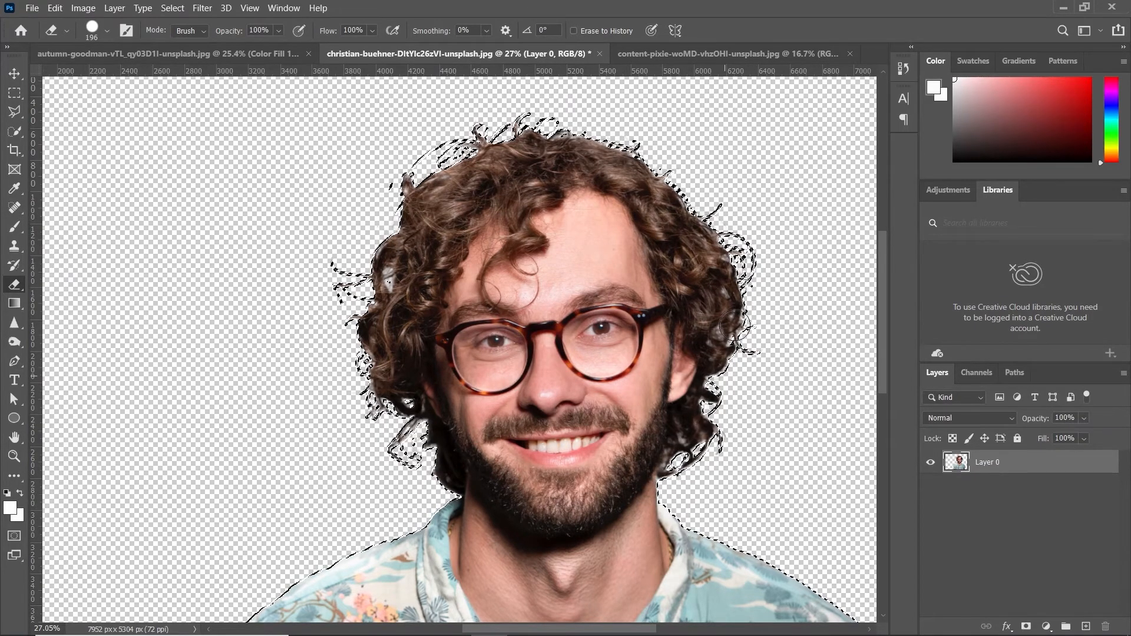
Step: Deselect the backdrop selection around the man's curls and shirt
click(15, 131)
right_click(660, 277)
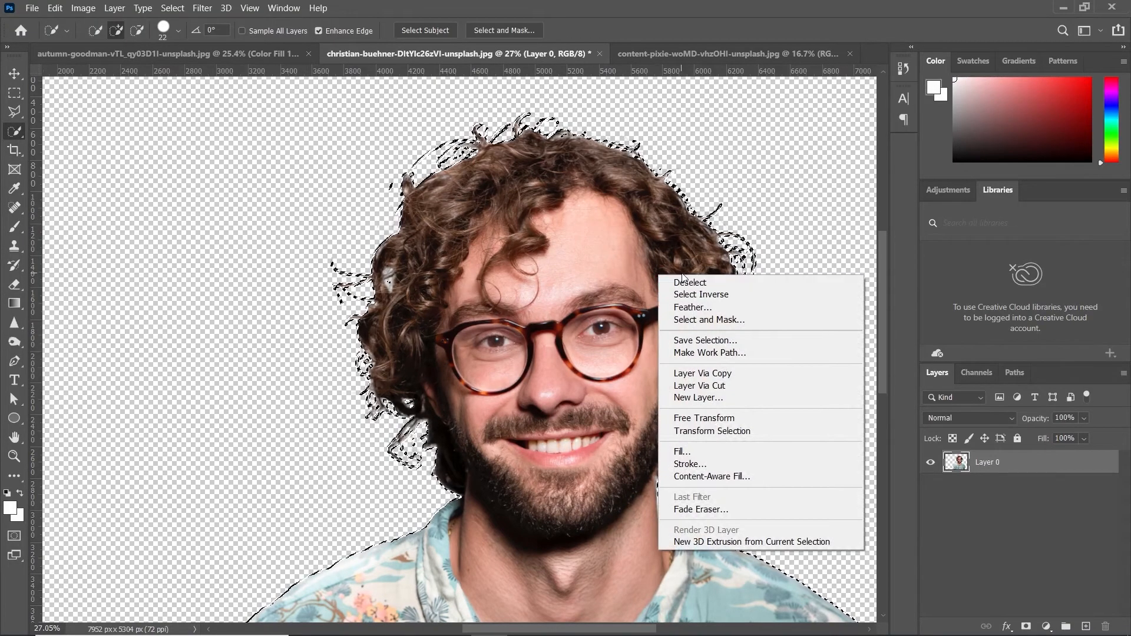
key(Escape)
right_click(683, 276)
click(698, 283)
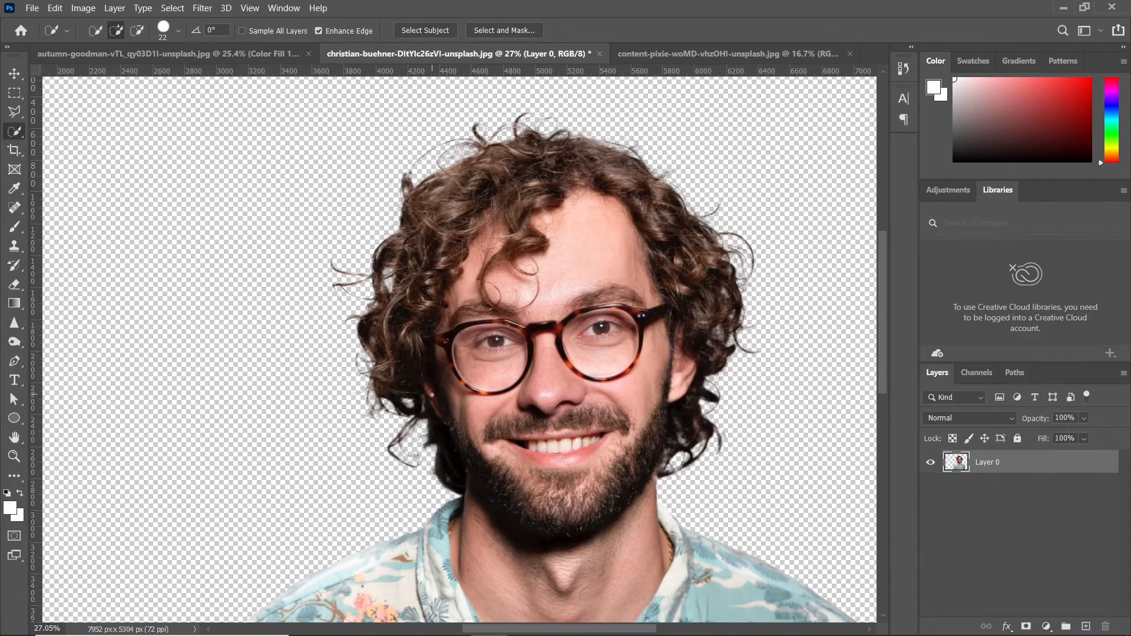
scroll(432, 394, down, 7)
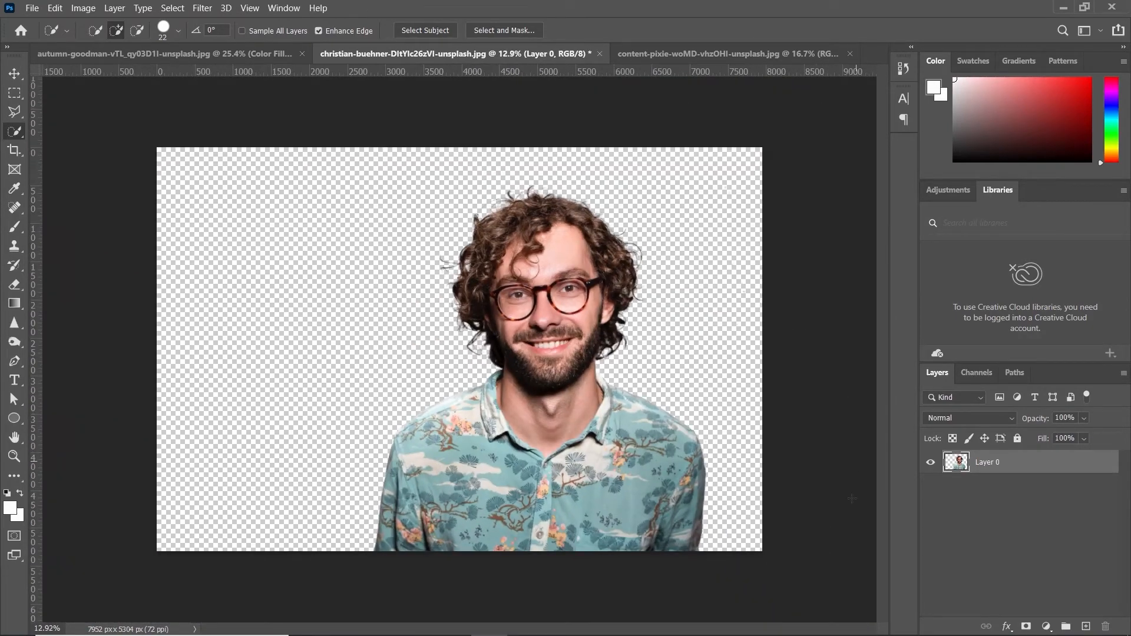
Step: Add a solid color fill layer in near-black #100e0e and place it beneath the man's layer
click(1048, 628)
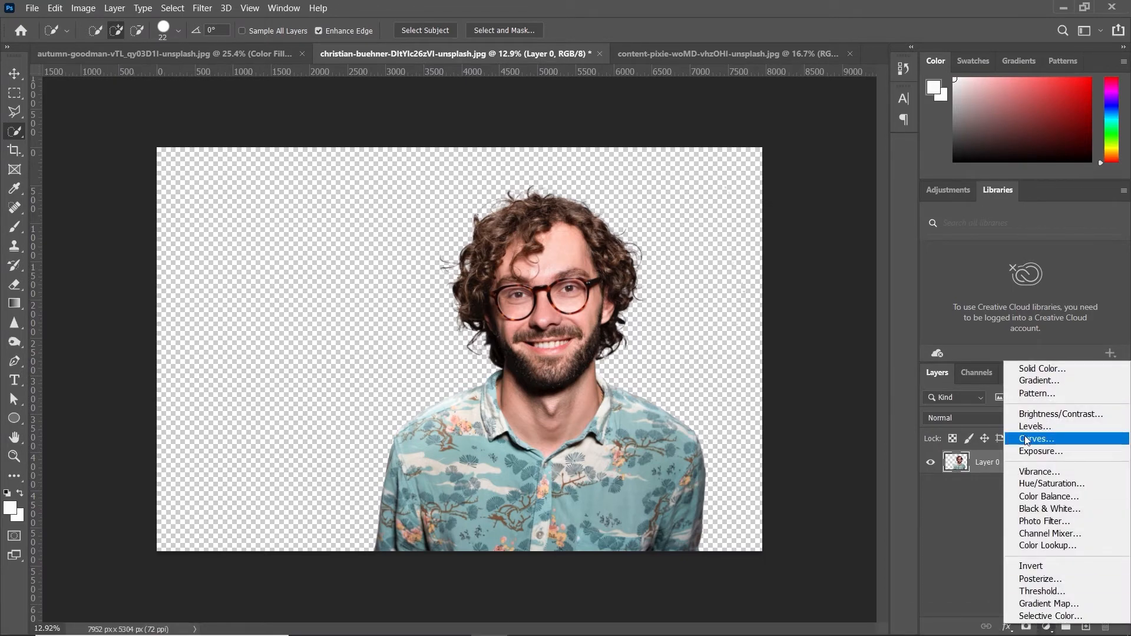
click(1037, 369)
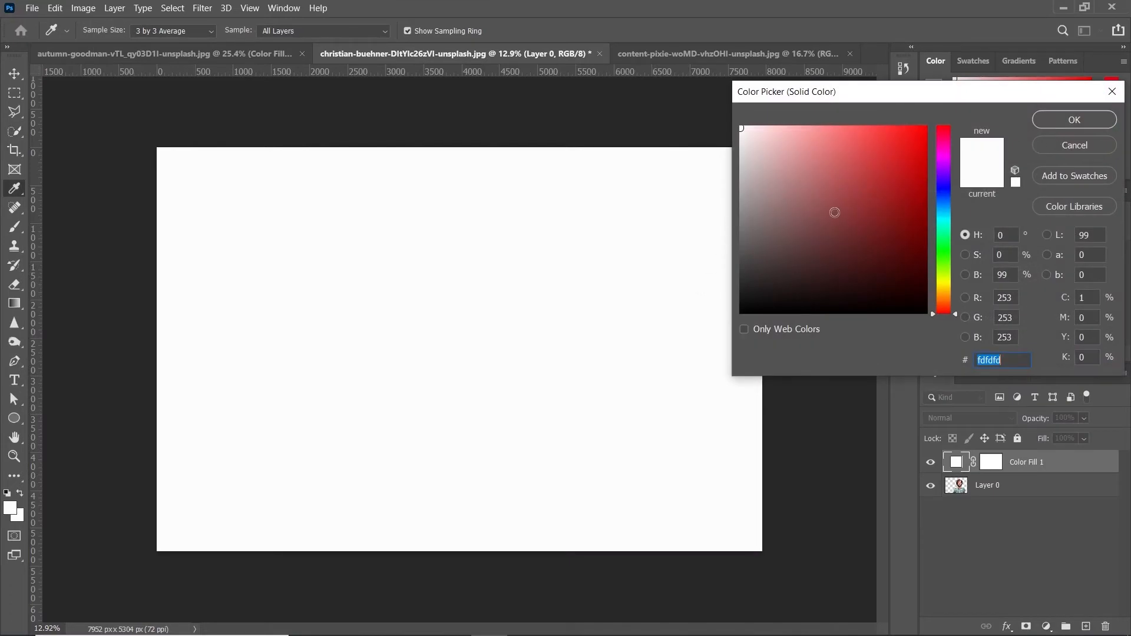
drag(816, 246, 764, 302)
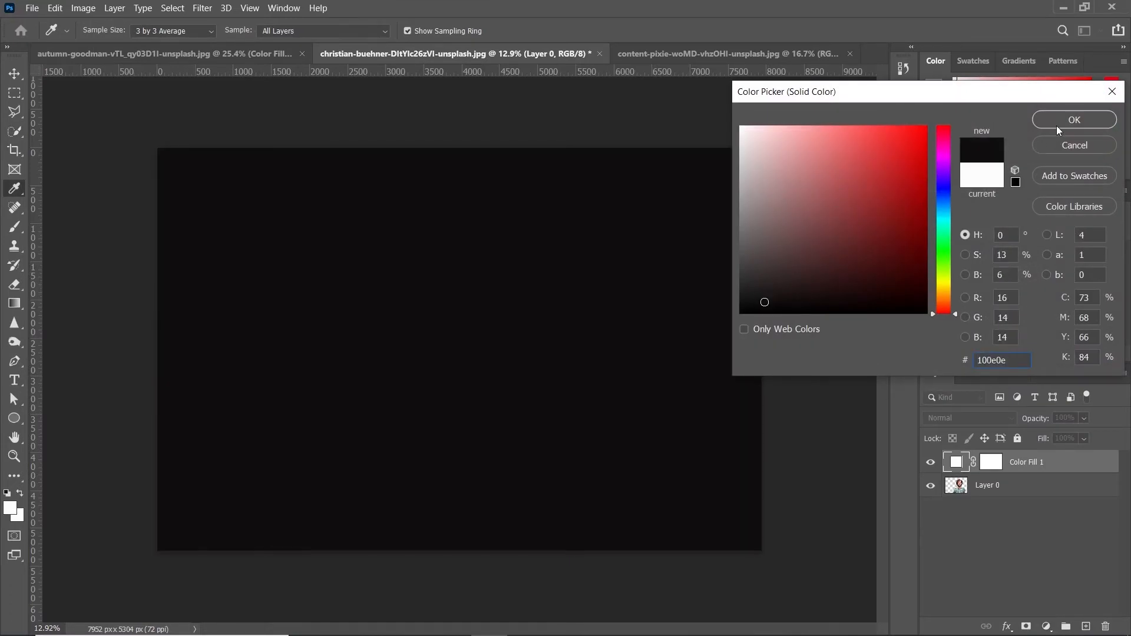
click(1056, 123)
drag(1053, 466, 1056, 538)
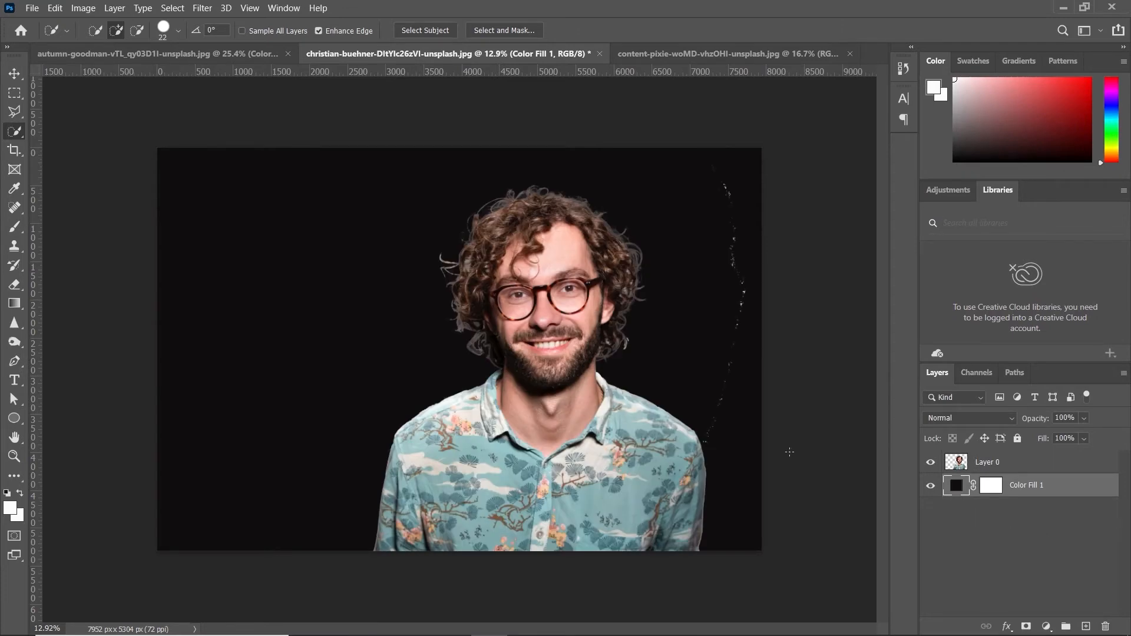
Step: Recolor the solid fill behind the man to a muted dusty pink
double_click(957, 485)
click(752, 160)
click(762, 217)
click(777, 167)
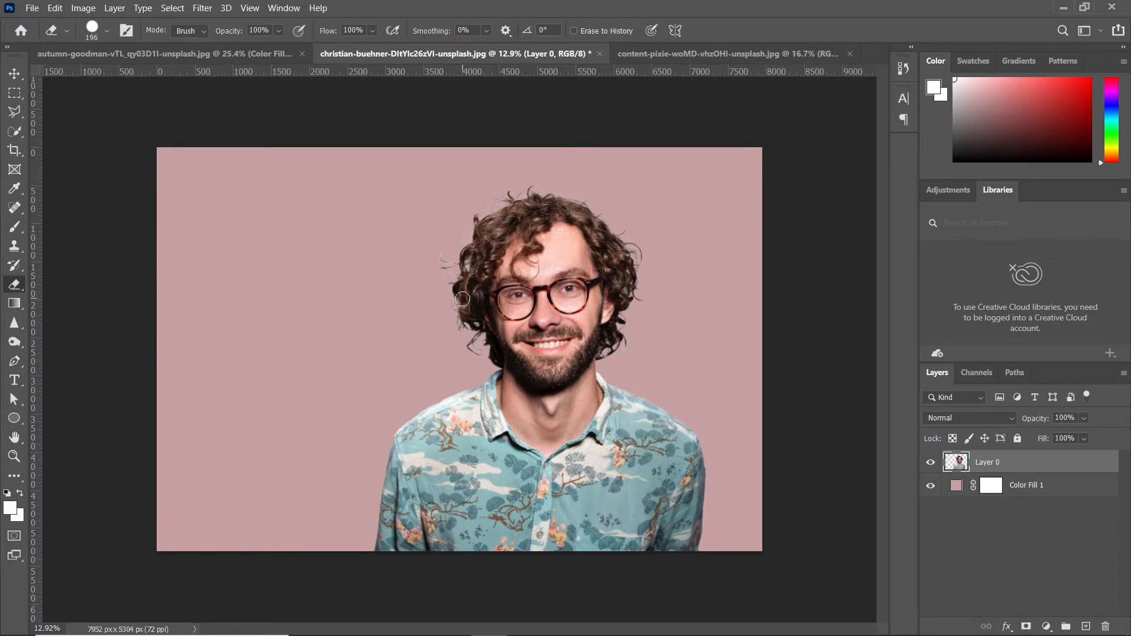
Step: Examine the edges of the man's curls, beard and shirt against the pink fill for leftover backdrop
scroll(463, 299, up, 3)
scroll(551, 340, up, 2)
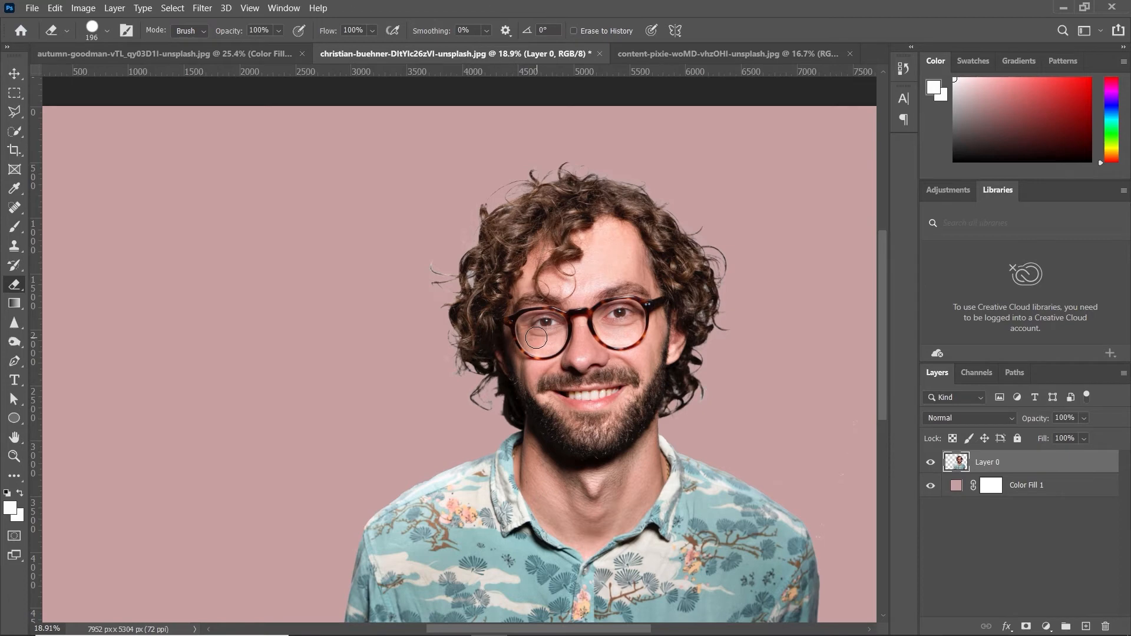
scroll(536, 338, down, 3)
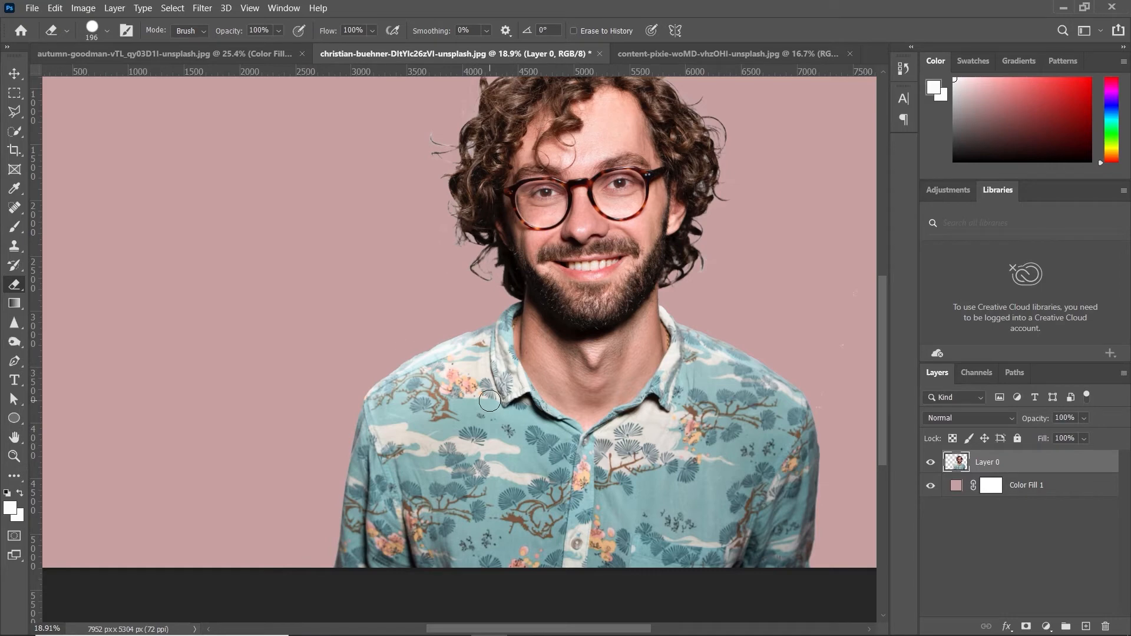
scroll(490, 402, up, 2)
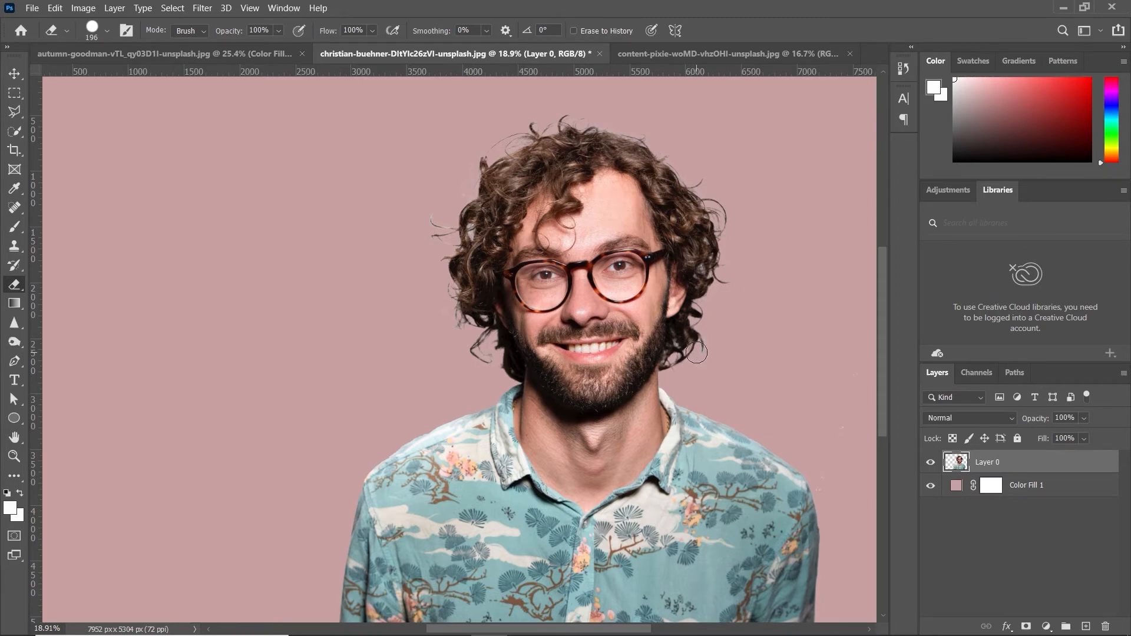
scroll(697, 354, up, 2)
scroll(697, 355, up, 1)
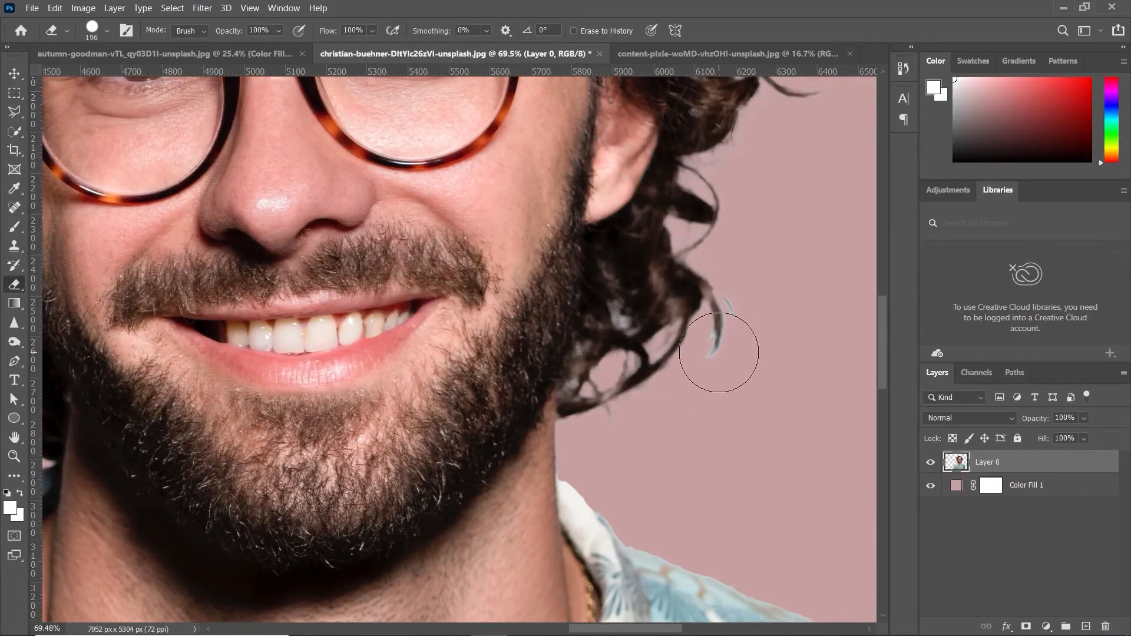
scroll(719, 352, down, 2)
scroll(719, 353, up, 4)
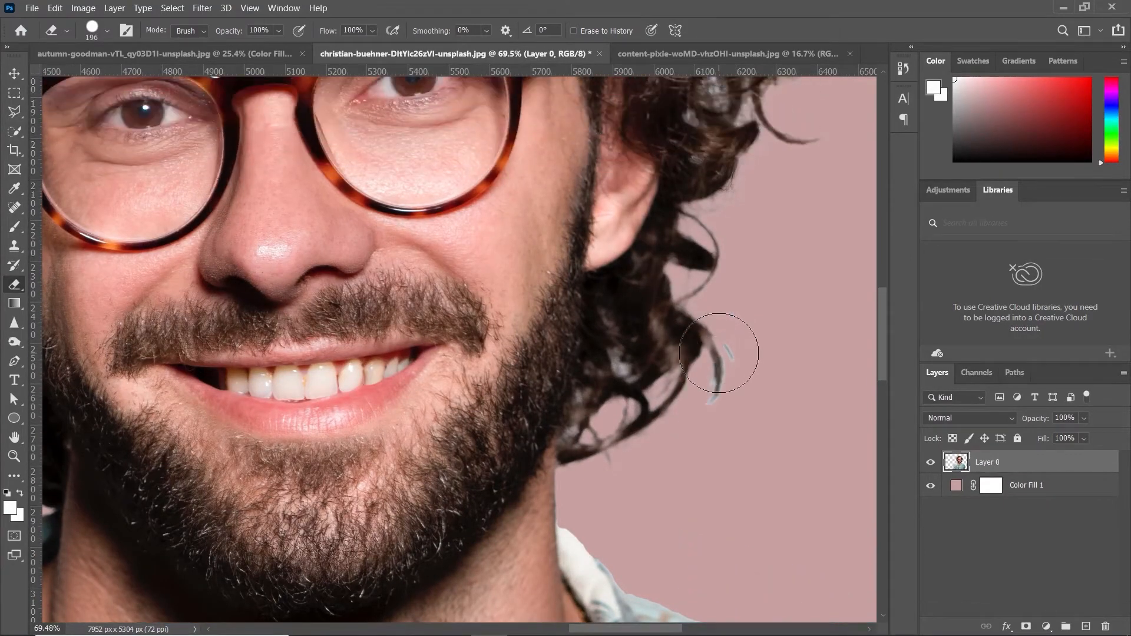
scroll(719, 352, up, 3)
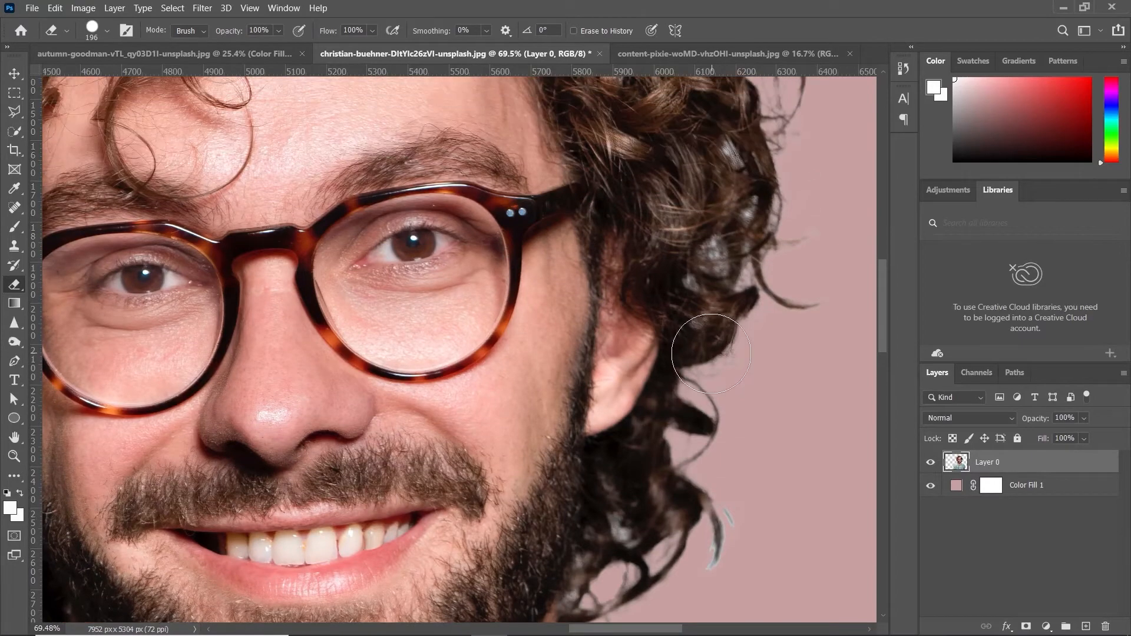
scroll(712, 353, down, 10)
scroll(712, 353, down, 1)
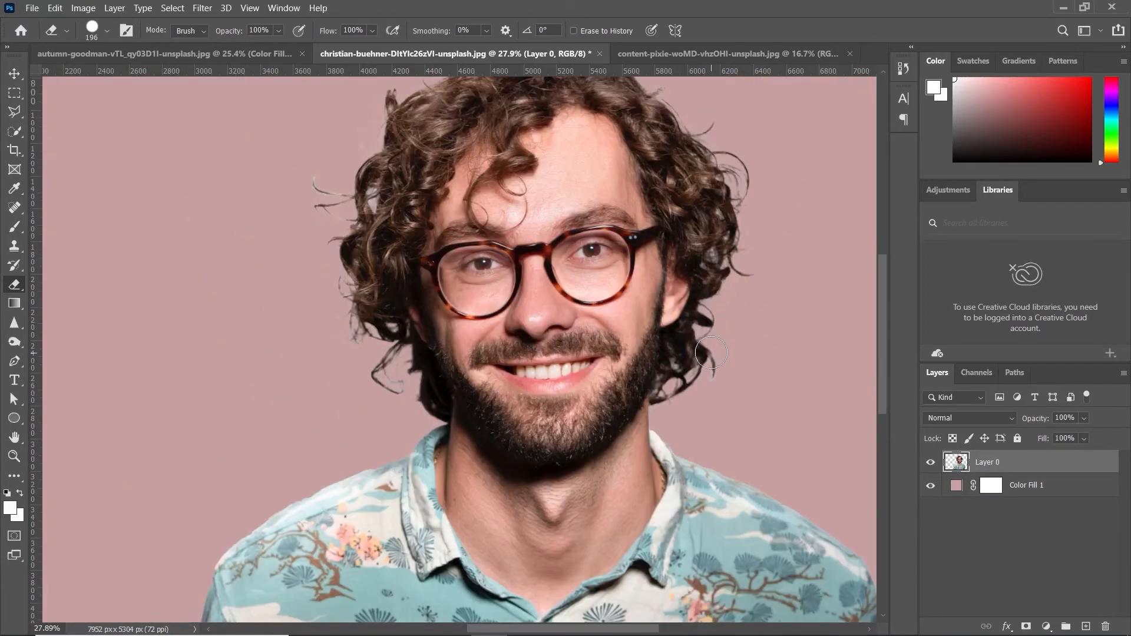
scroll(711, 352, up, 1)
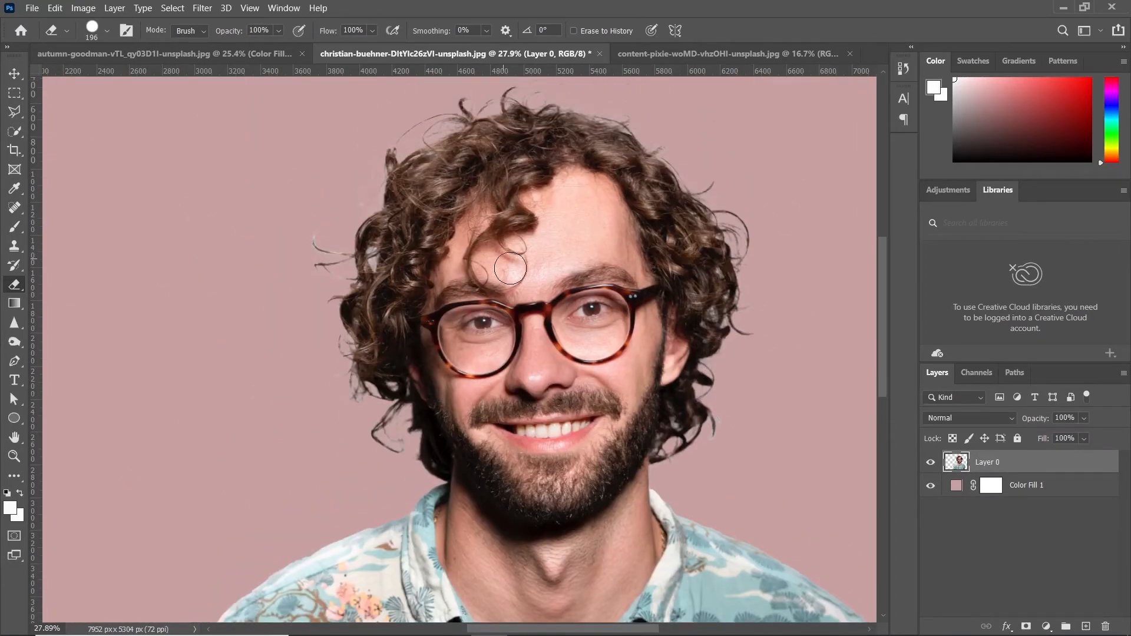
scroll(518, 277, down, 3)
Step: In the content-pixie line-art document, duplicate the Background layer and hide the original
key(b)
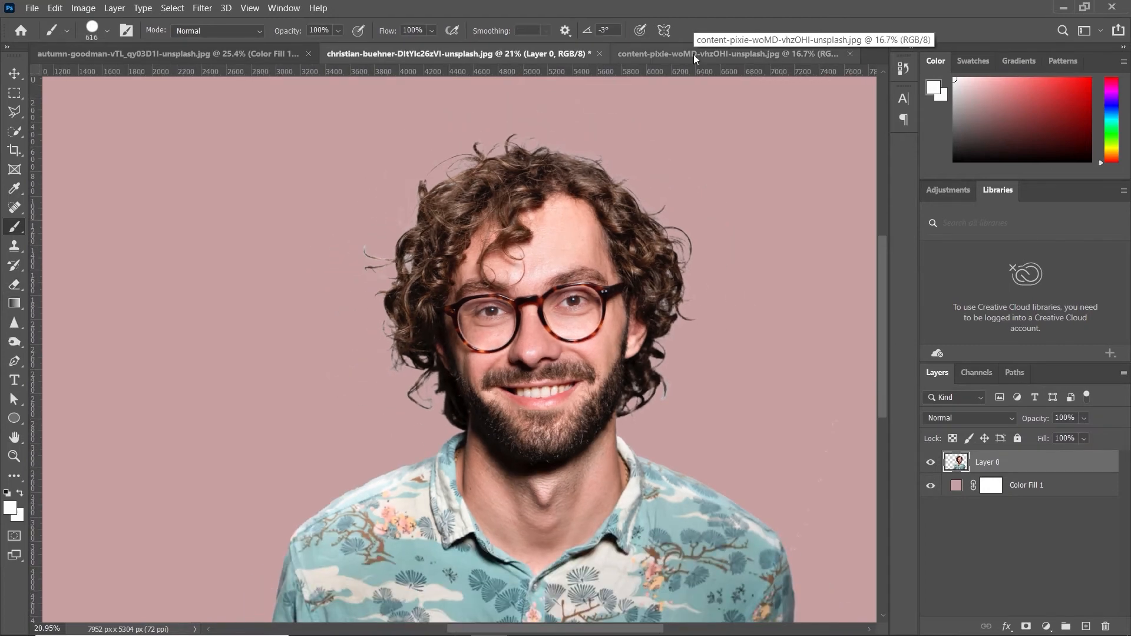
click(694, 54)
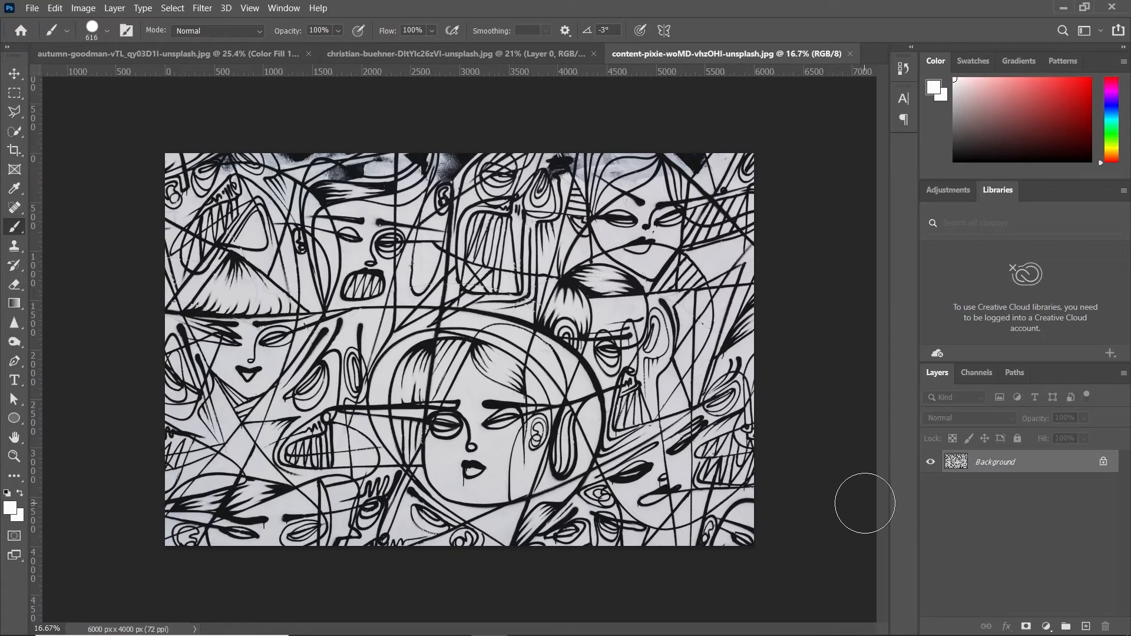
key(ctrl+j)
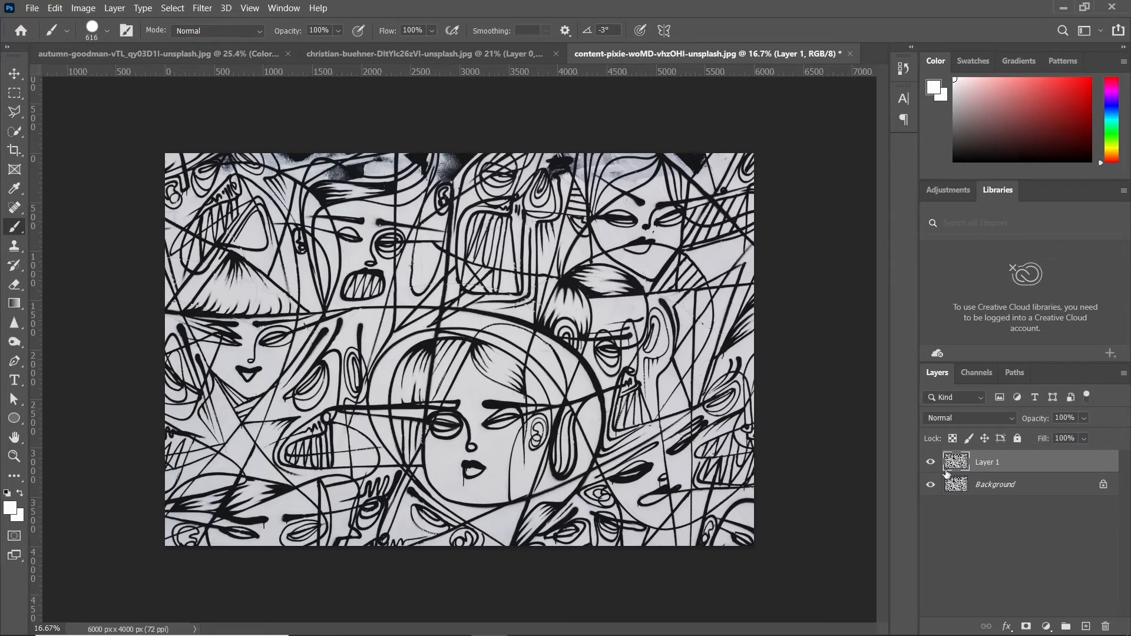
click(930, 485)
Step: Start a Color Range selection on Layer 1 with Fuzziness 83, sampling a black line of the drawing
click(173, 8)
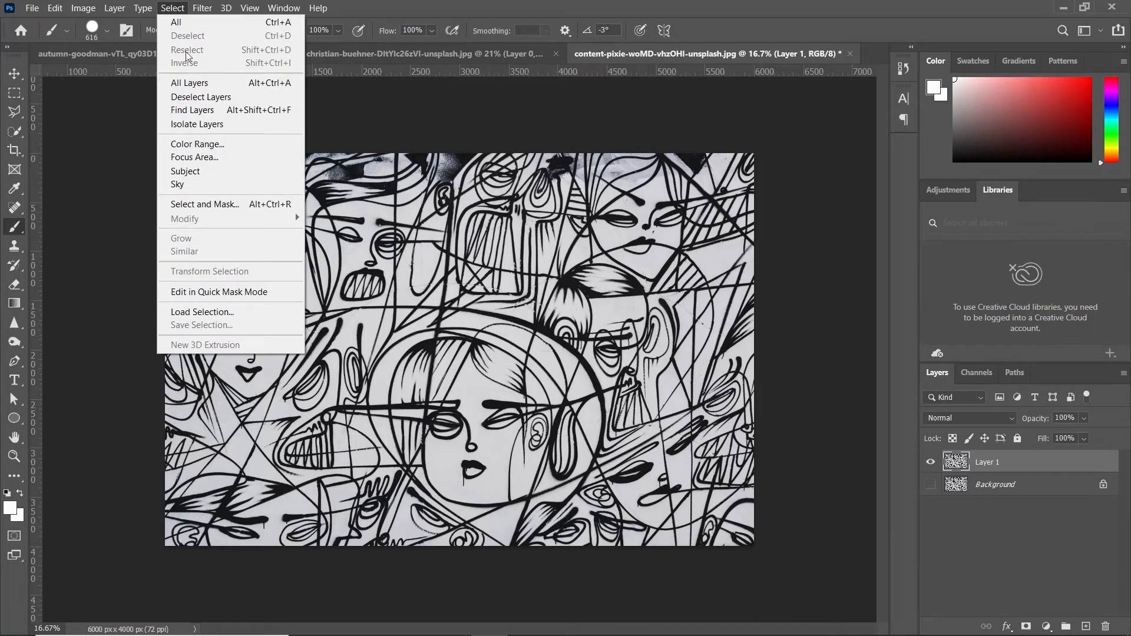
click(209, 142)
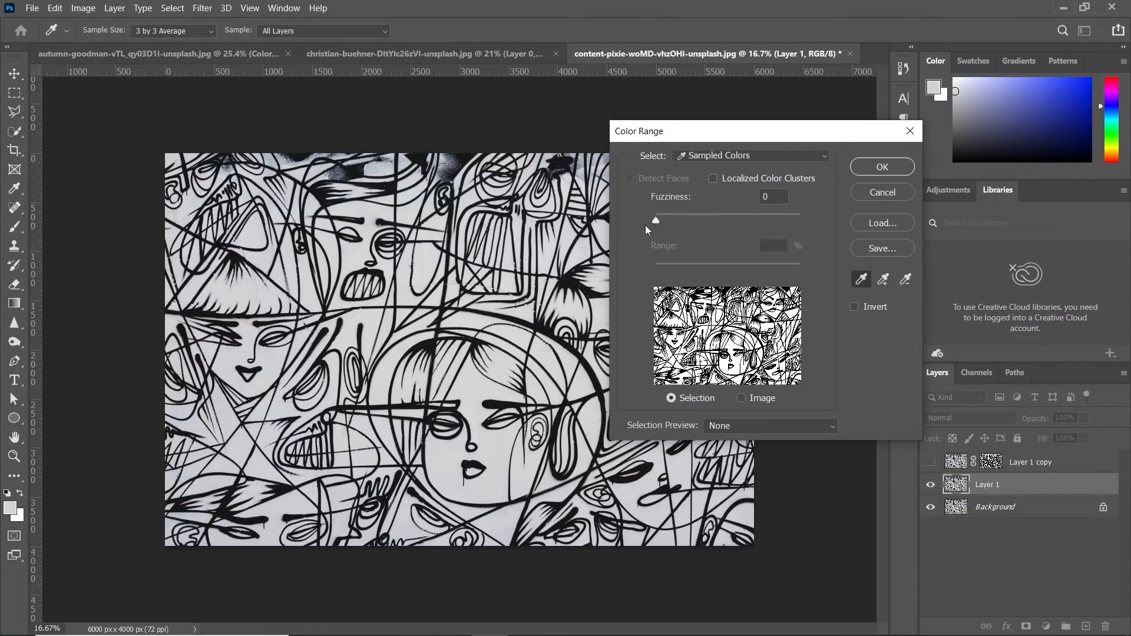
drag(645, 225, 631, 222)
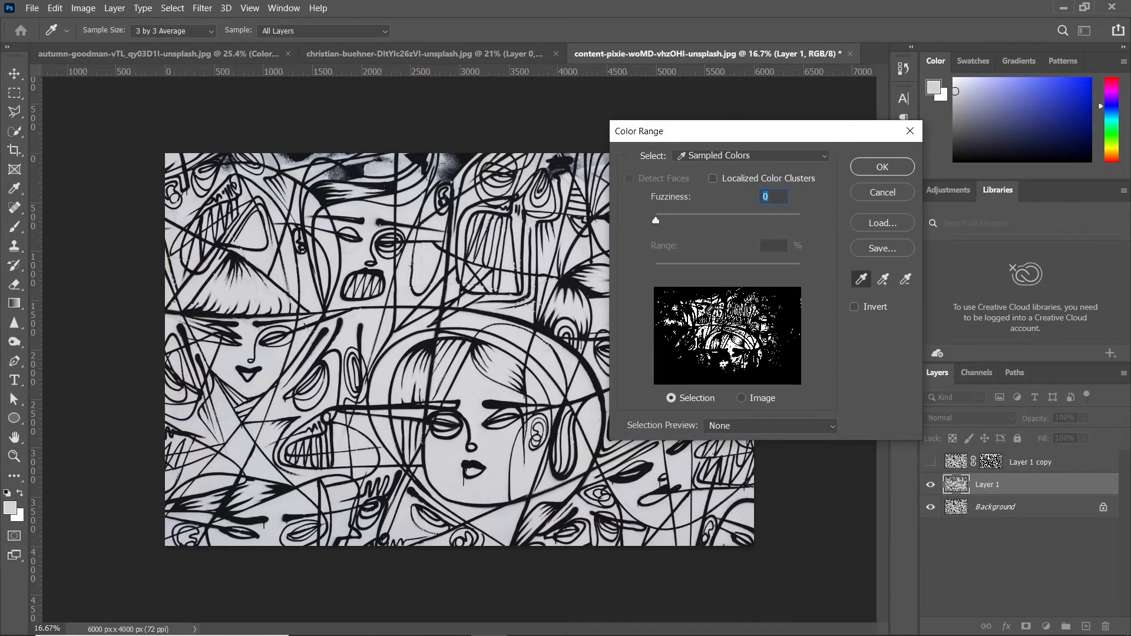
drag(653, 221, 799, 221)
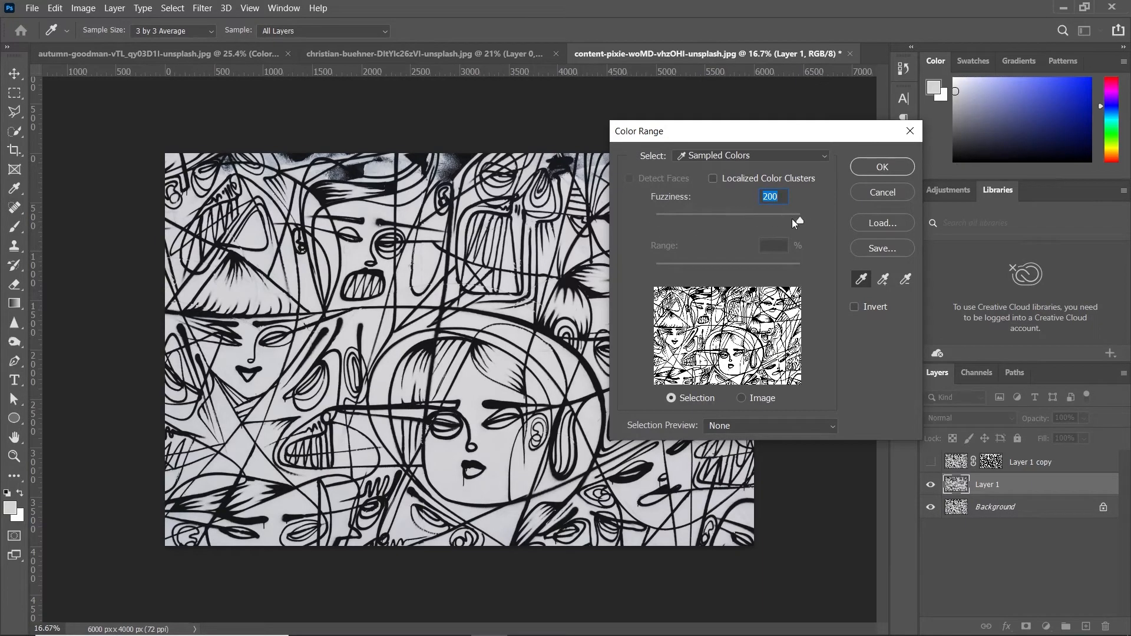
drag(745, 211, 716, 214)
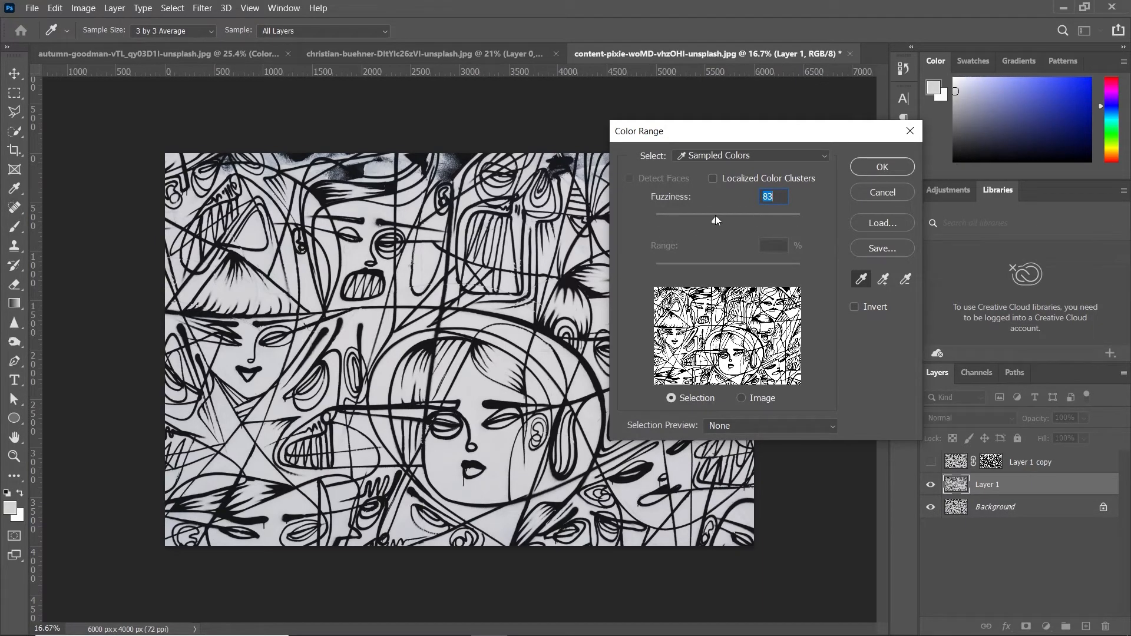
click(865, 281)
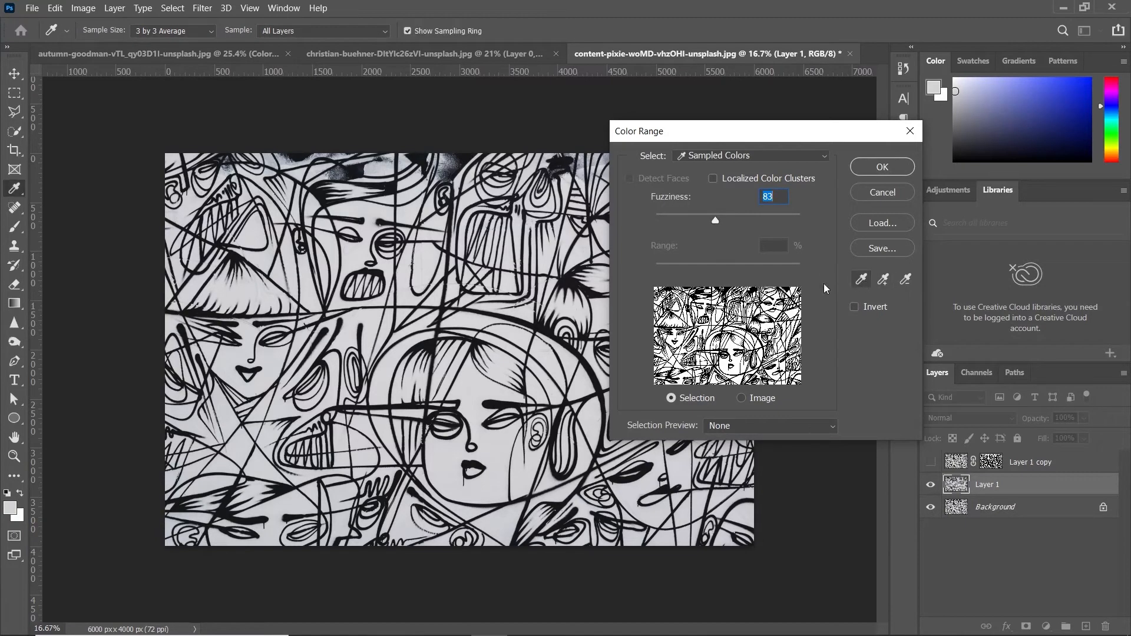
click(597, 381)
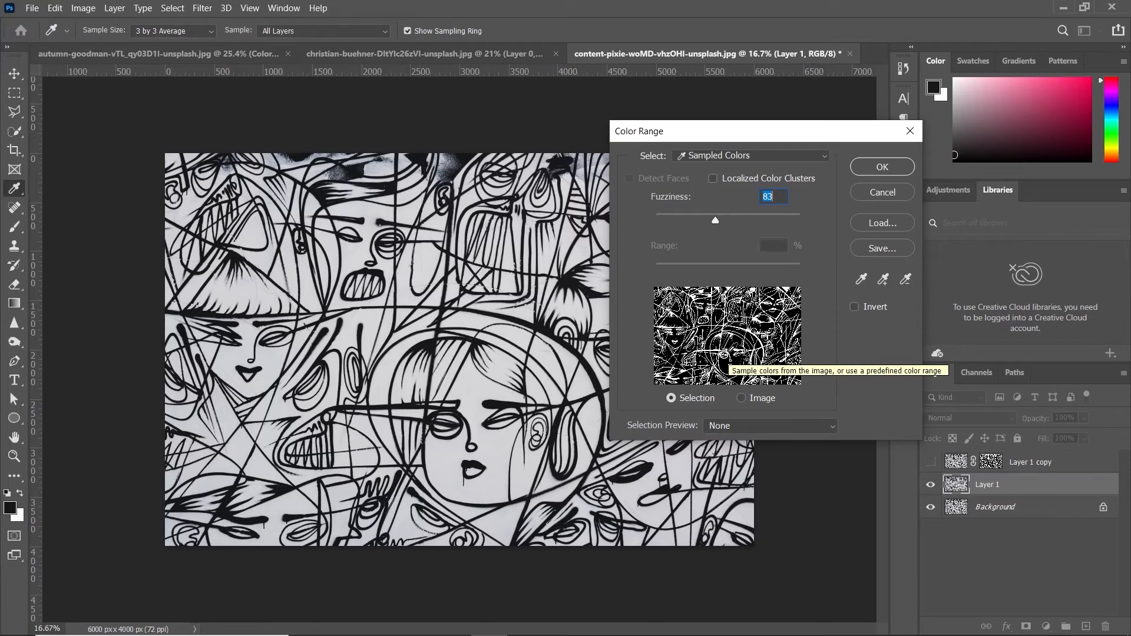
Step: Add more dark samples from the drawn lines and the dark patch along the drawing's upper edge, and apply the Color Range selection
click(883, 278)
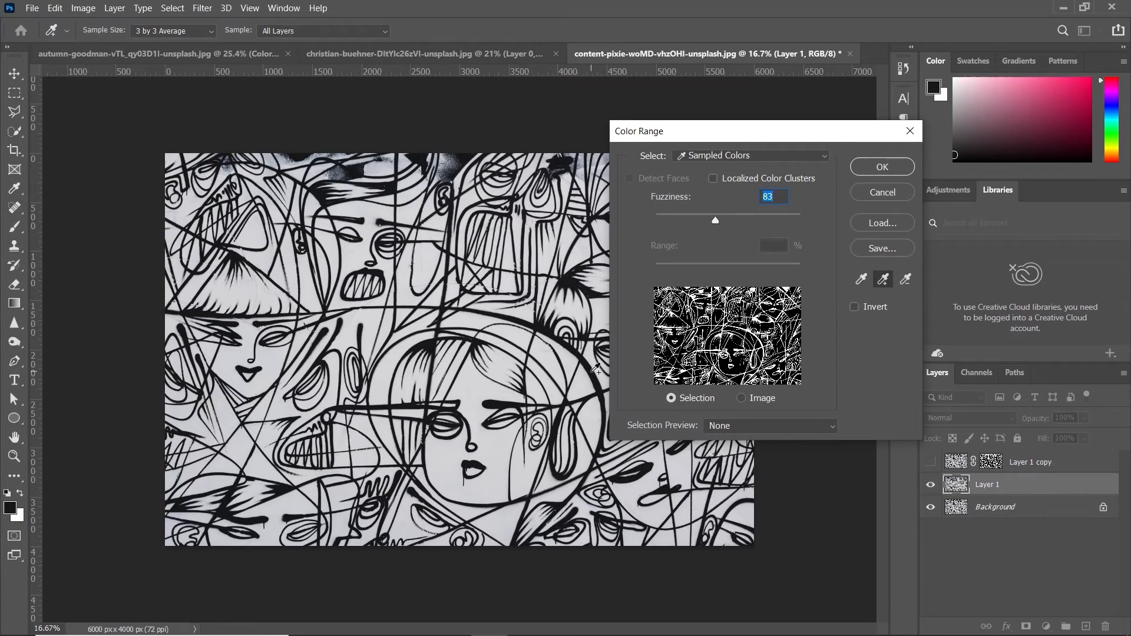
click(560, 336)
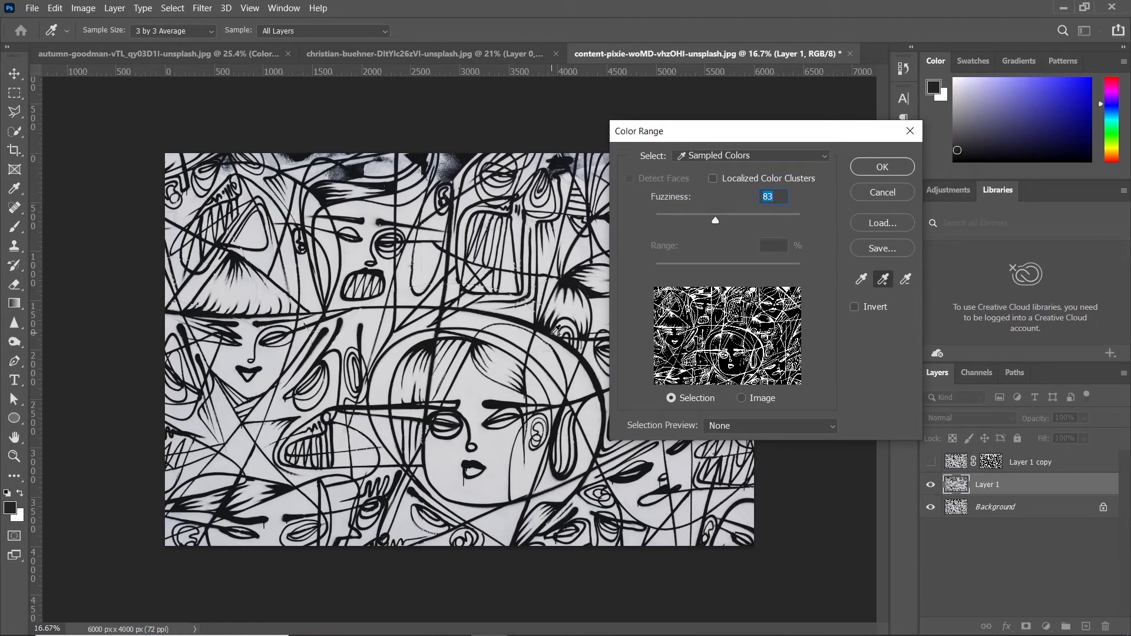
click(548, 330)
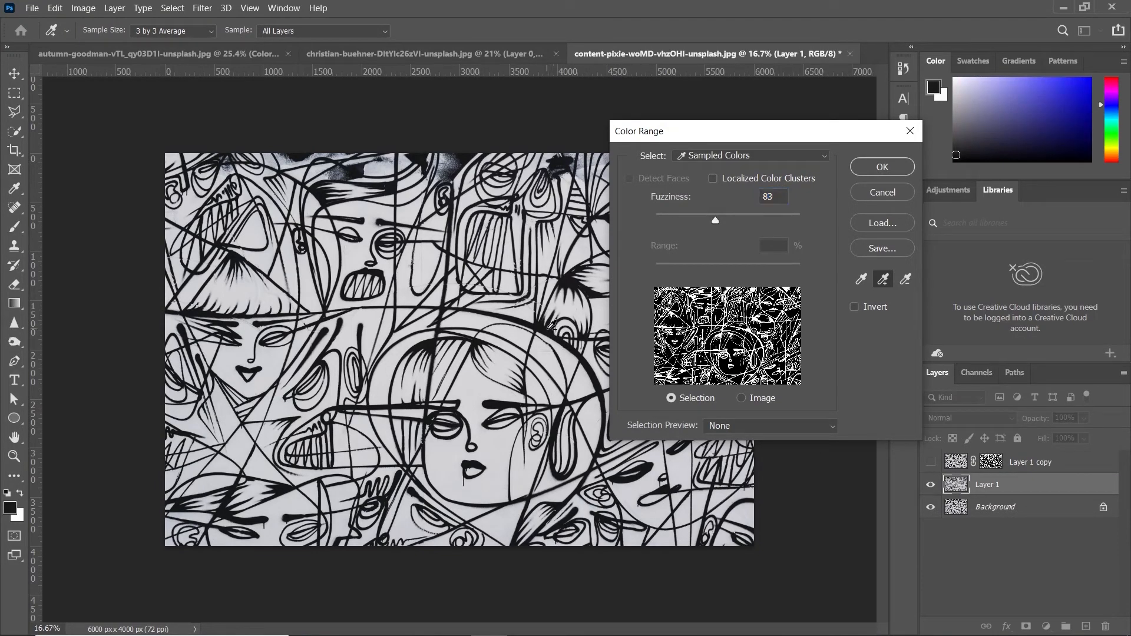
click(567, 164)
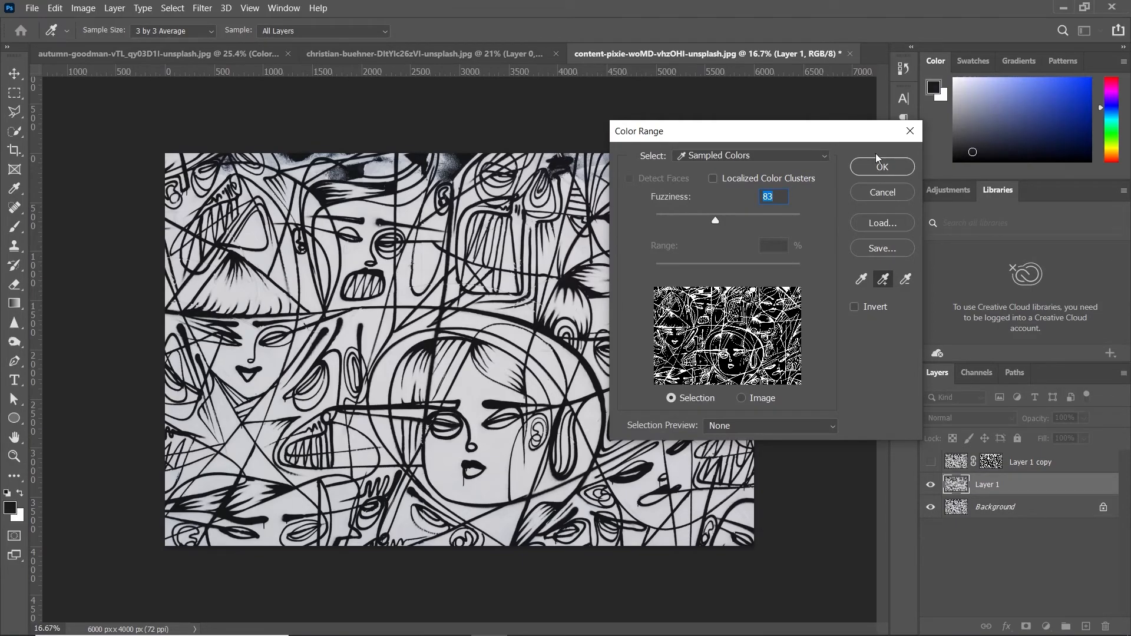
click(883, 167)
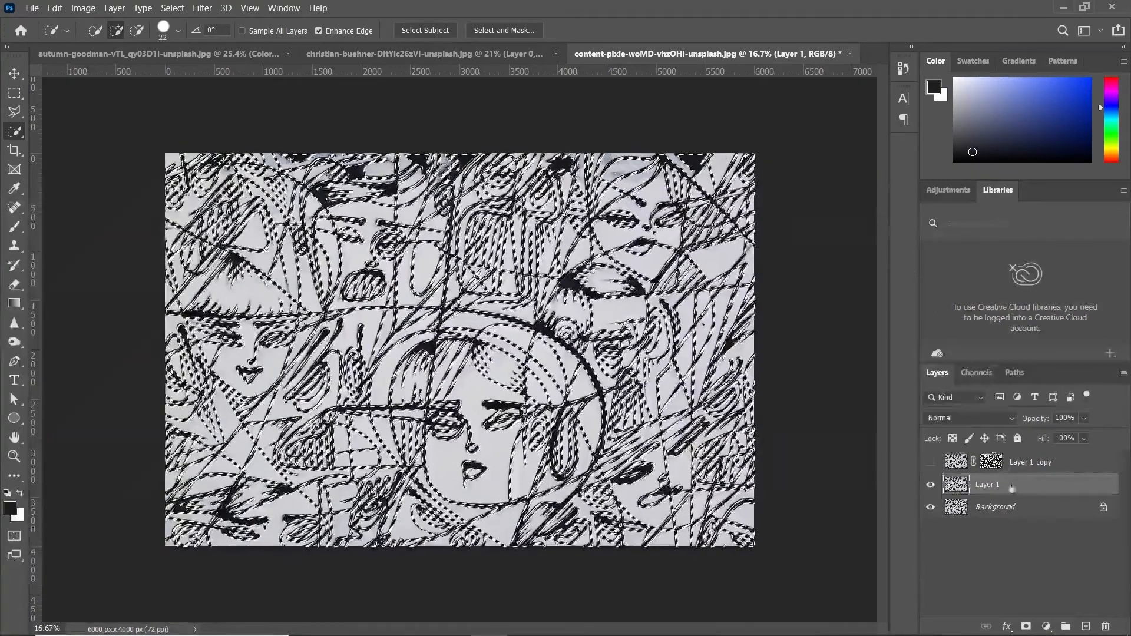
Step: Mask Layer 1 with the dark-line selection, and hide the Background to compare the cutout with Layer 1 copy
click(1026, 626)
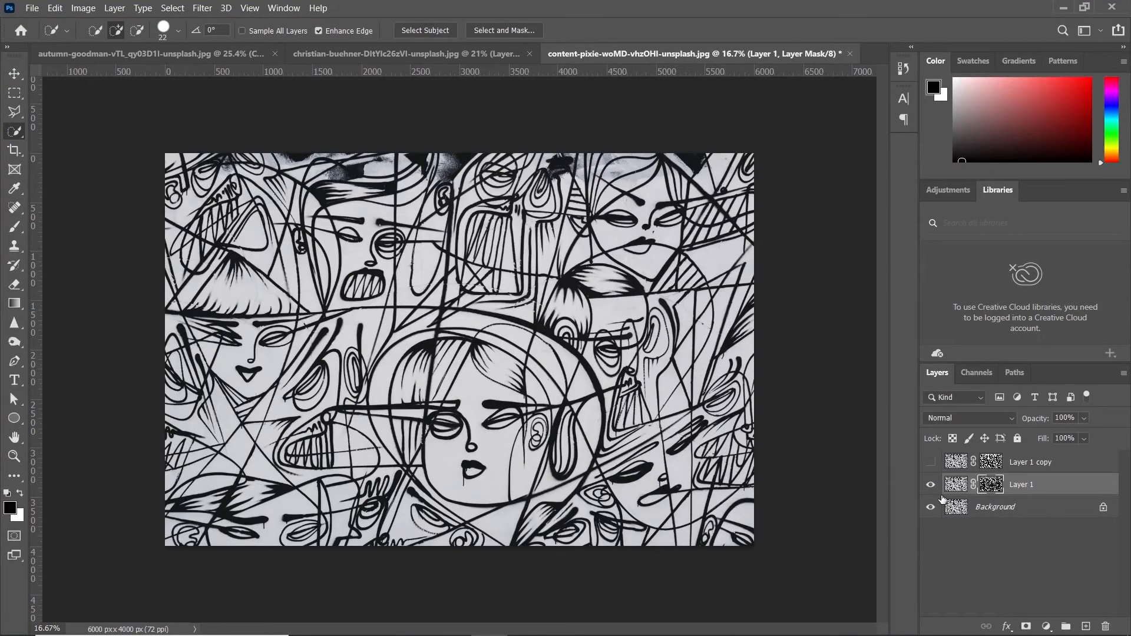
click(931, 507)
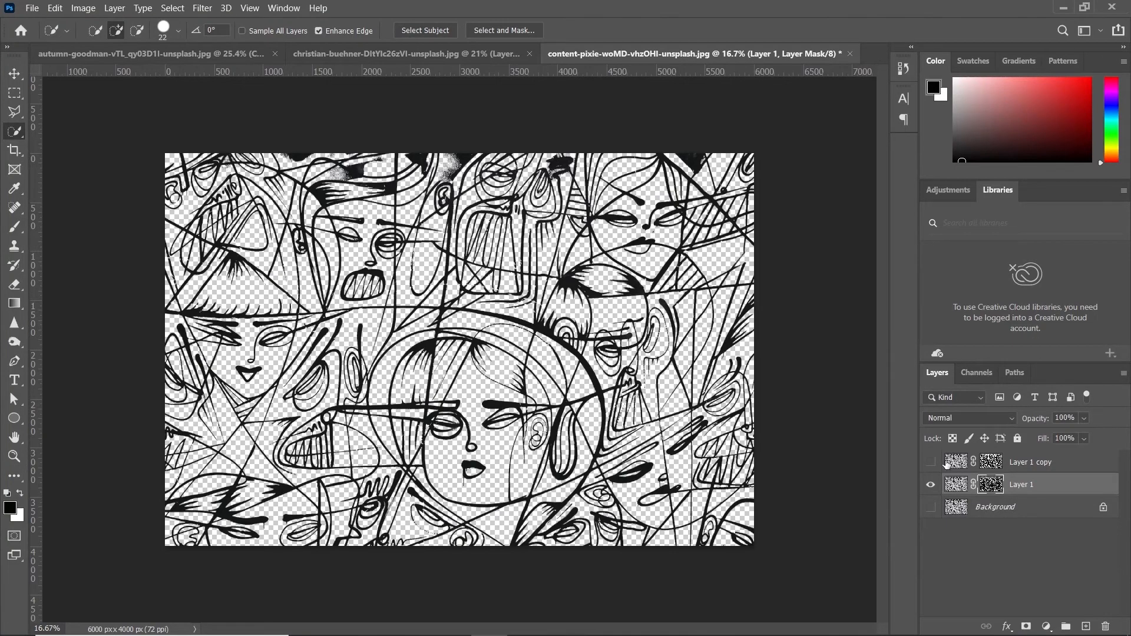
alt+click(930, 462)
click(1025, 462)
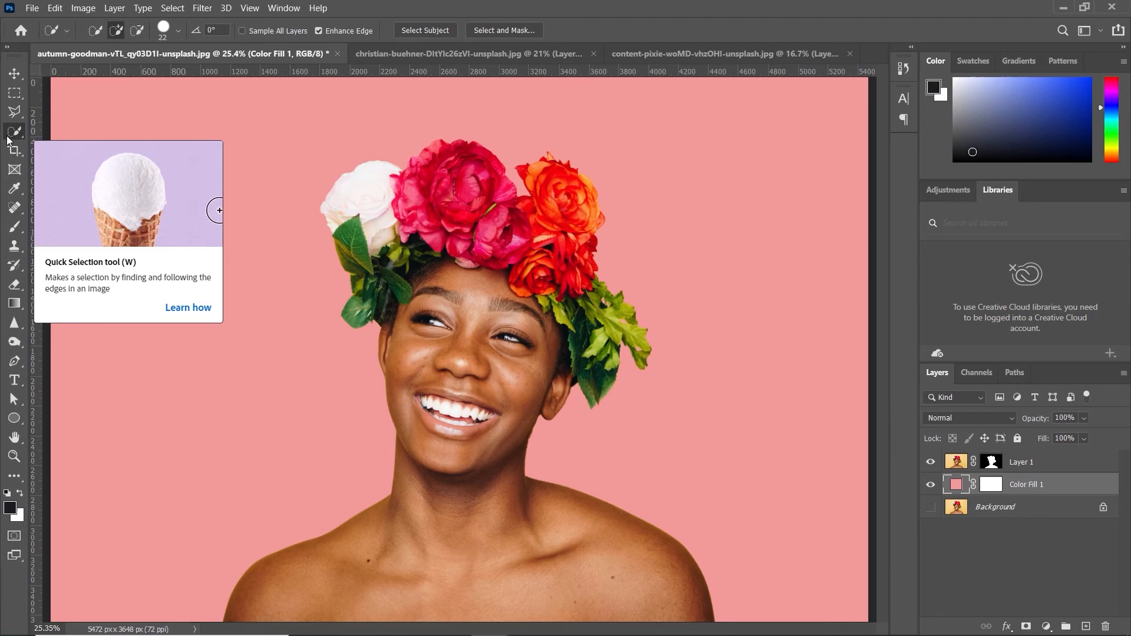
click(8, 139)
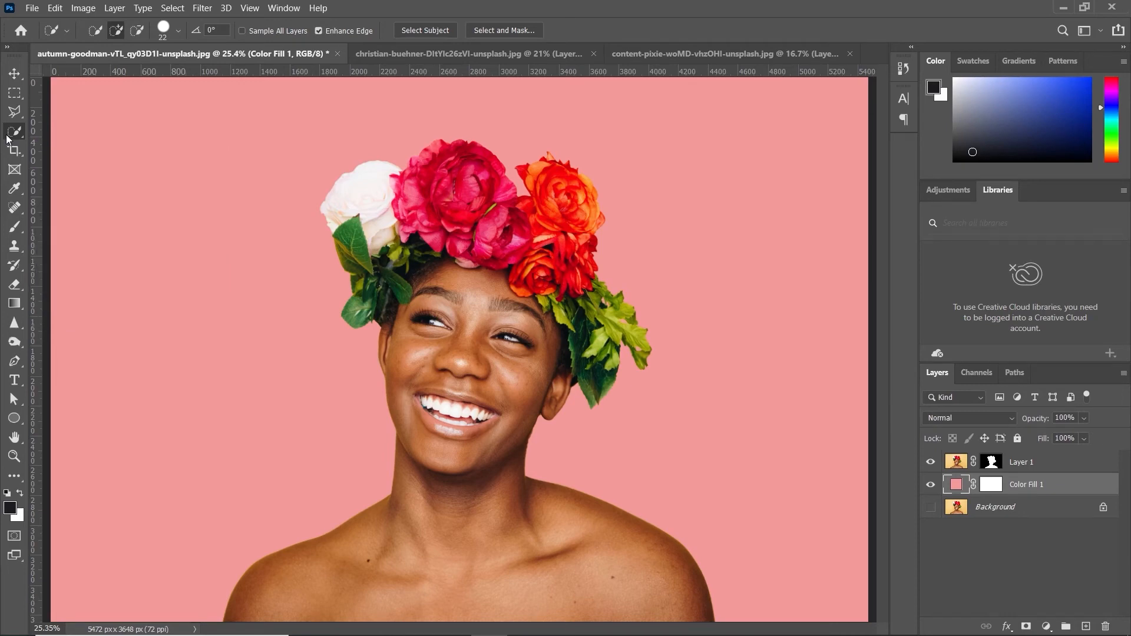
Step: Open Layer 1's mask in Select and Mask for the flower-crown portrait, choose the Refine Edge Brush, and accept the mask
click(65, 143)
double_click(992, 463)
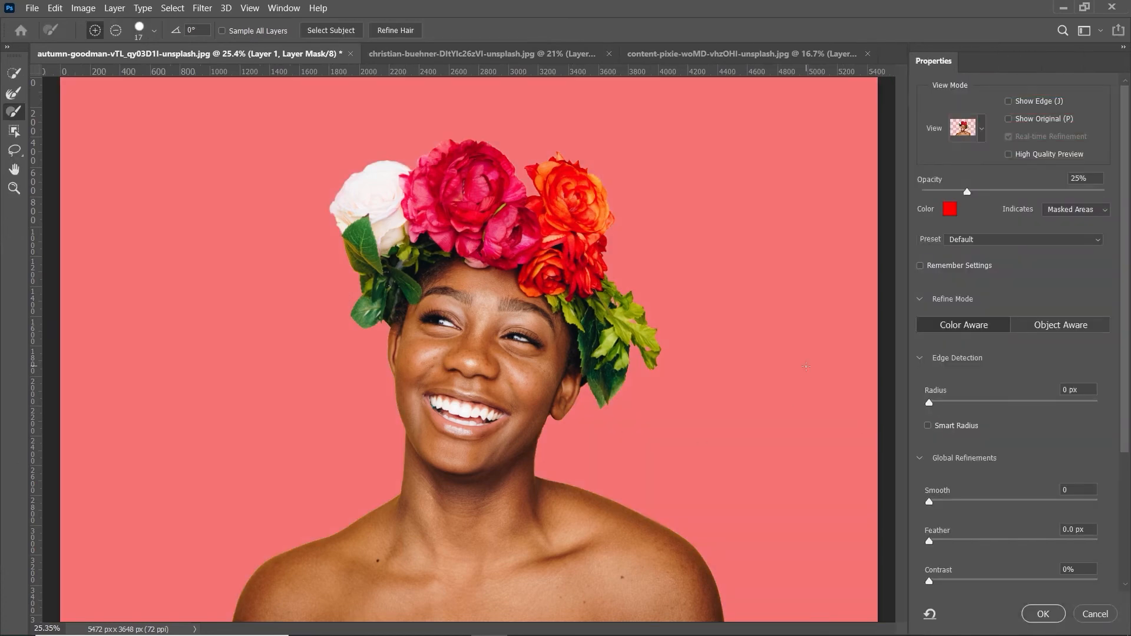
click(15, 93)
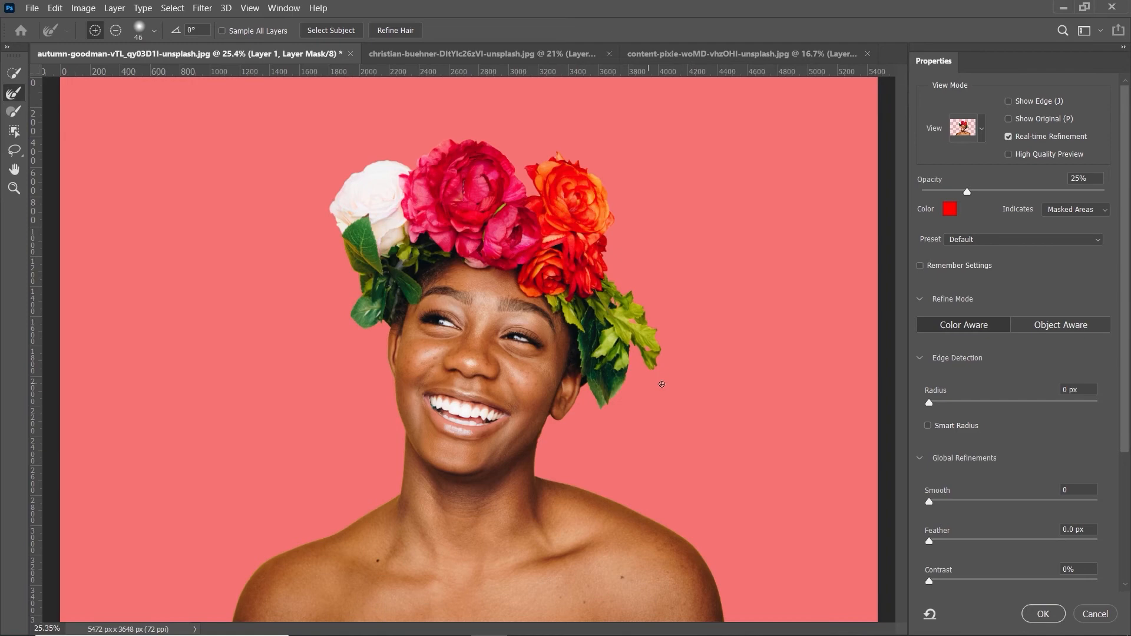
click(1043, 614)
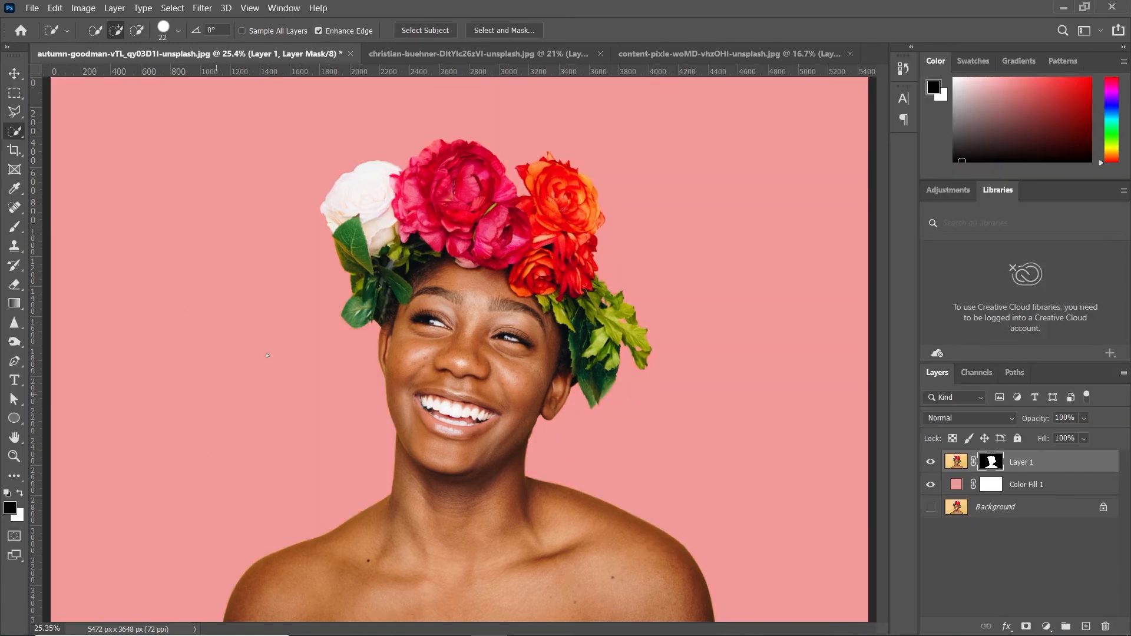
Step: Review the line-art and curly-haired man cutouts against the flower-crown portrait, and show the available eraser tools
click(660, 53)
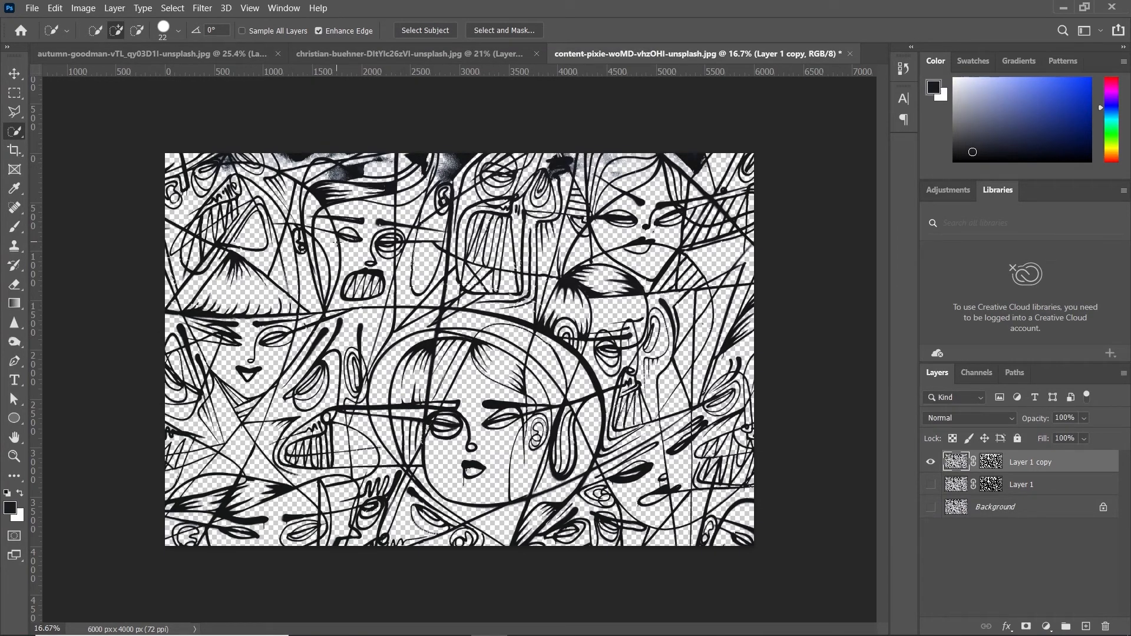
click(410, 53)
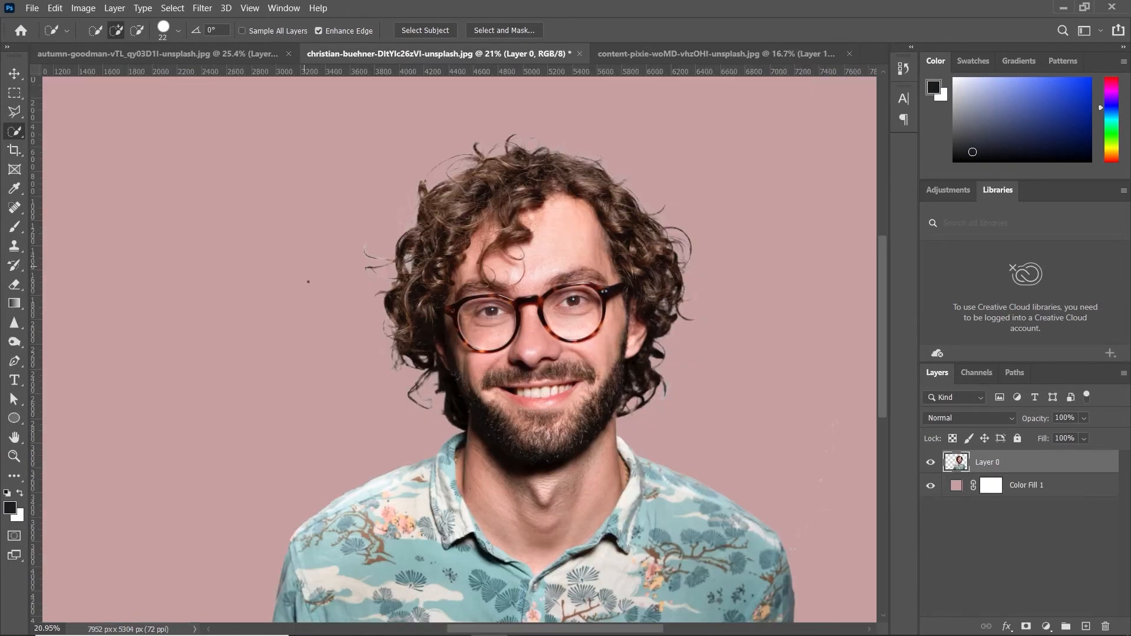
click(15, 283)
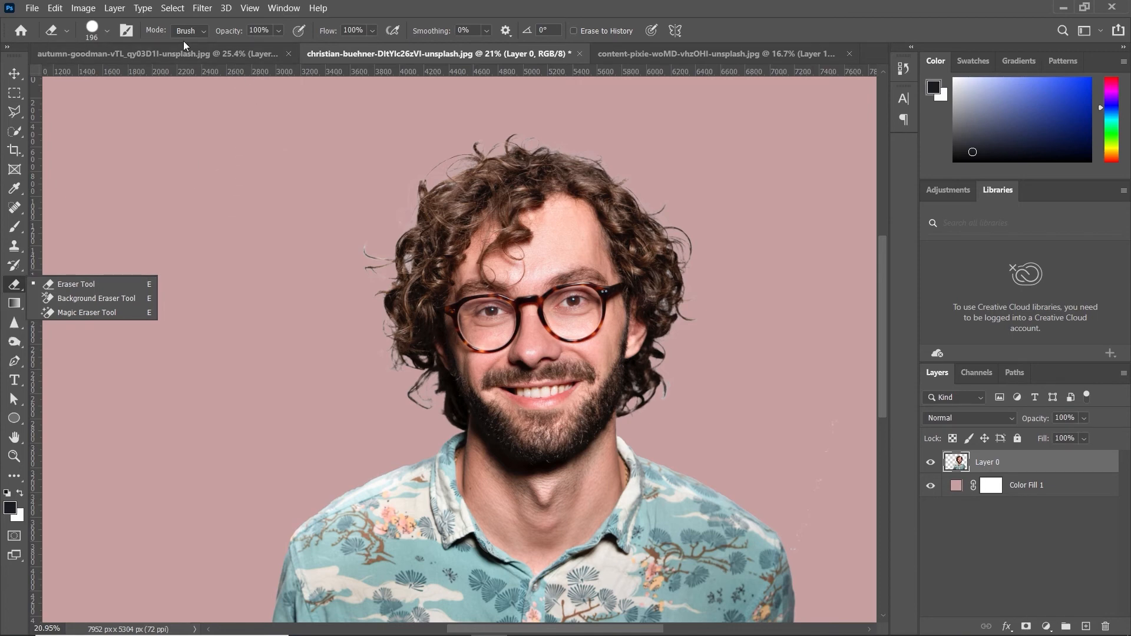
click(197, 55)
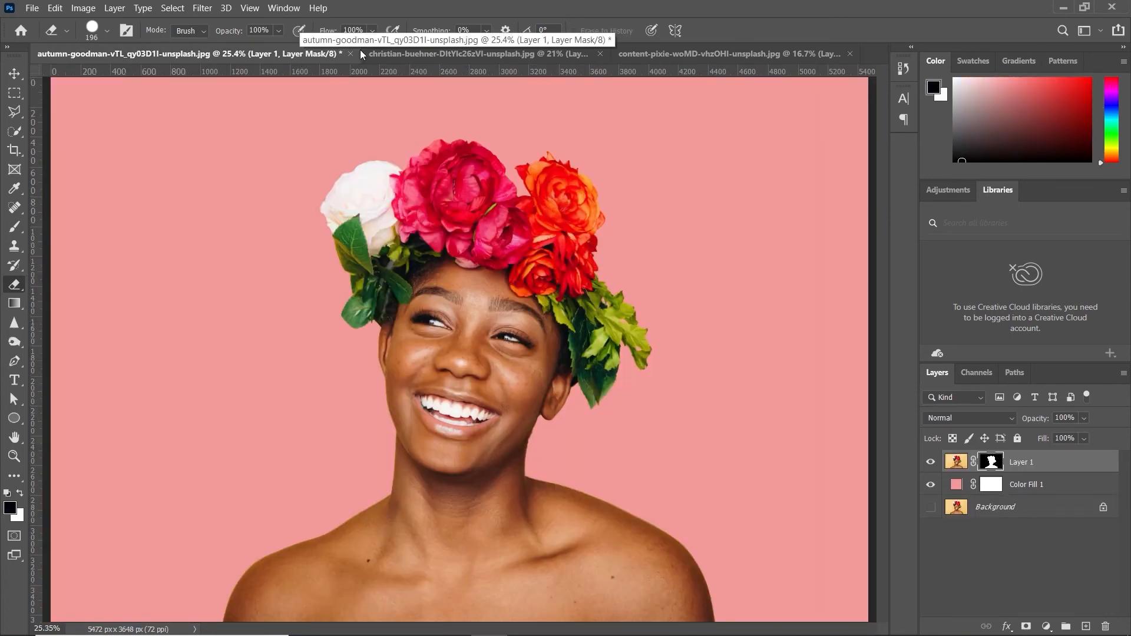
click(386, 55)
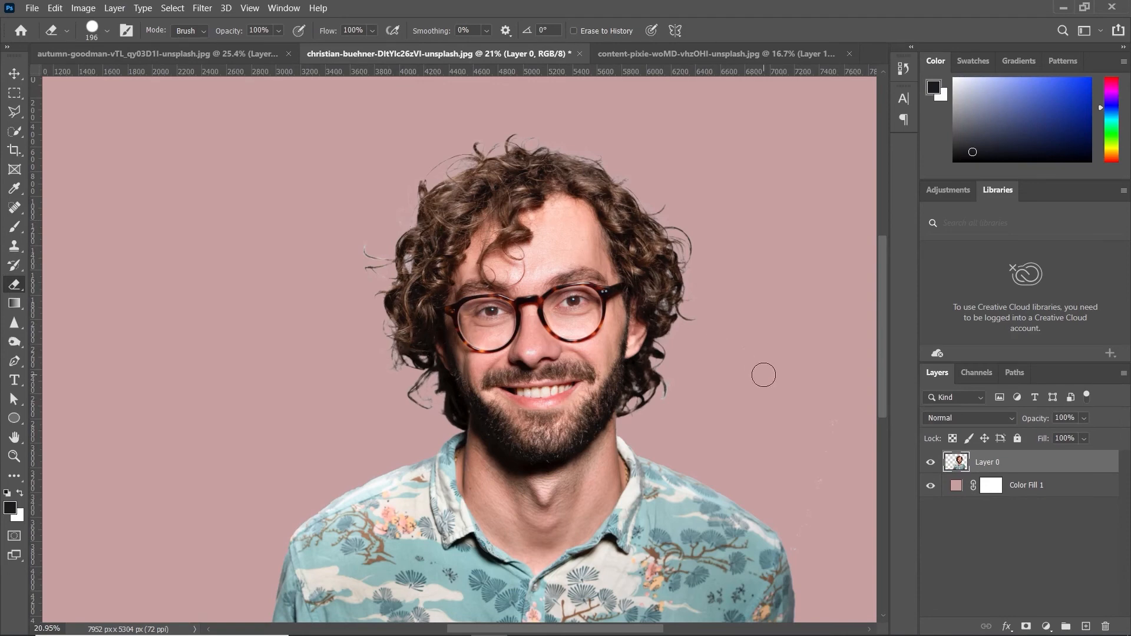
Step: In the flower-crown portrait, disable Layer 1's mask to compare with the original background, and enable it again
click(168, 54)
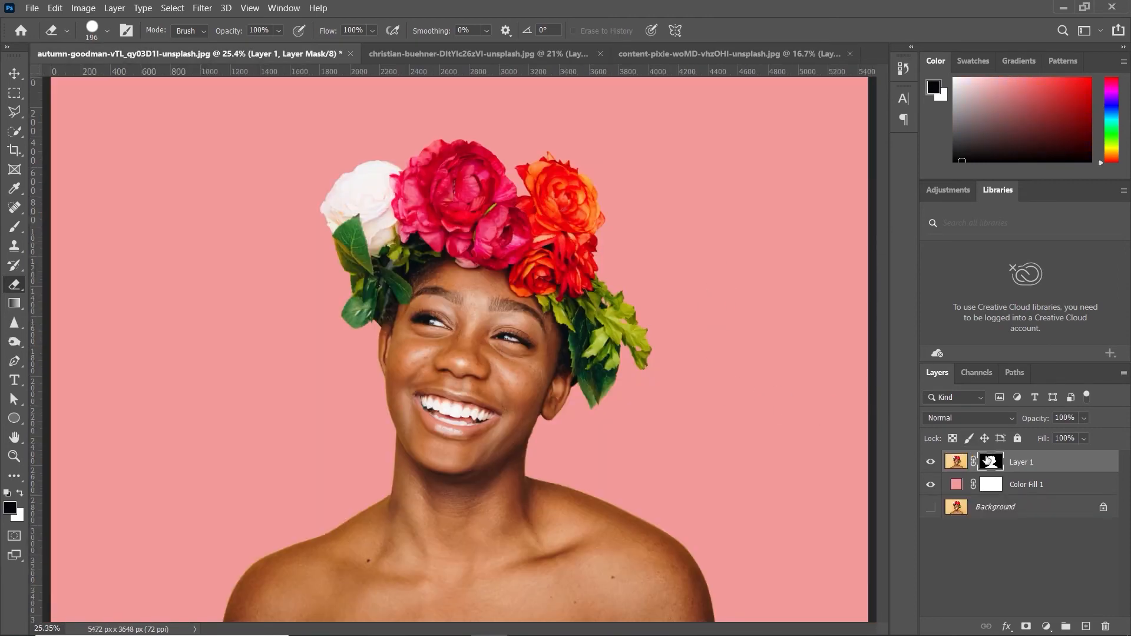
right_click(990, 462)
click(1003, 466)
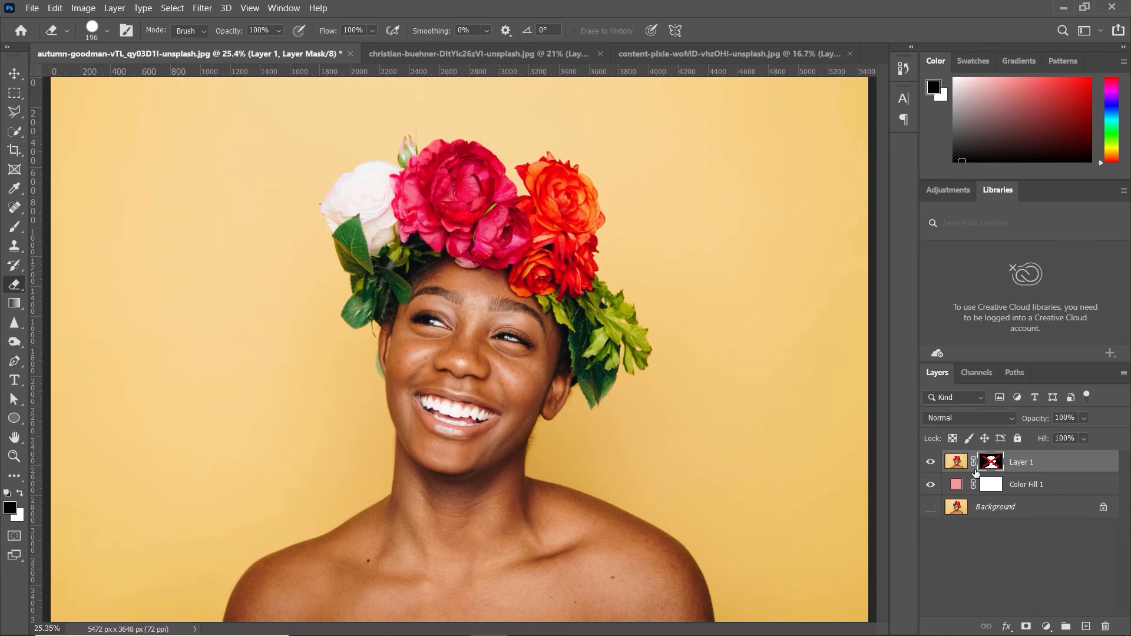
right_click(983, 464)
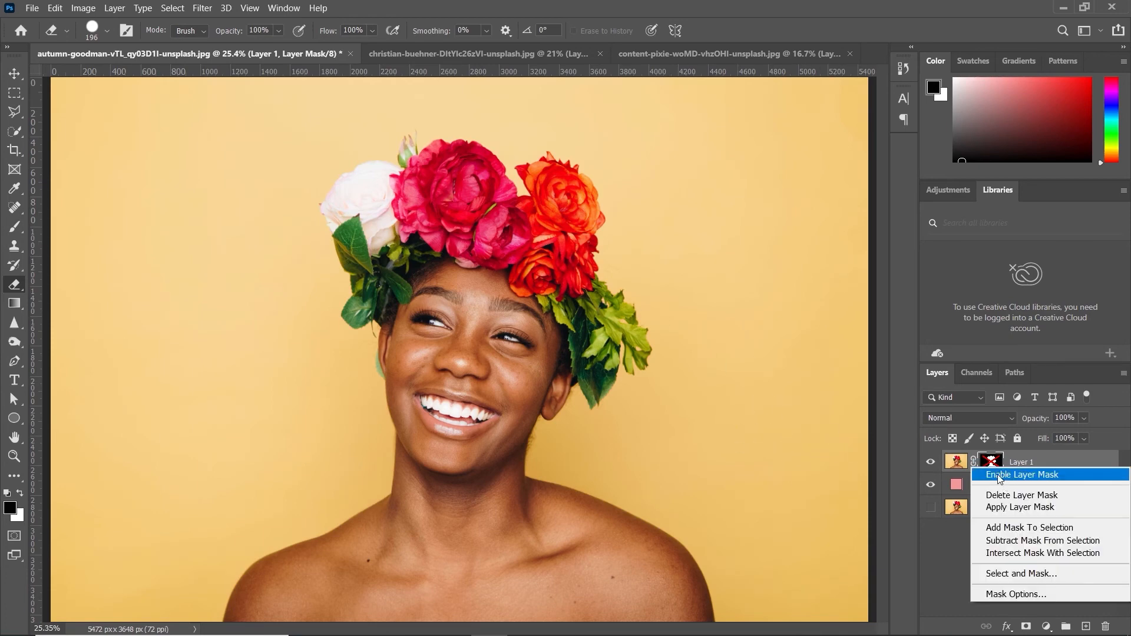
click(999, 475)
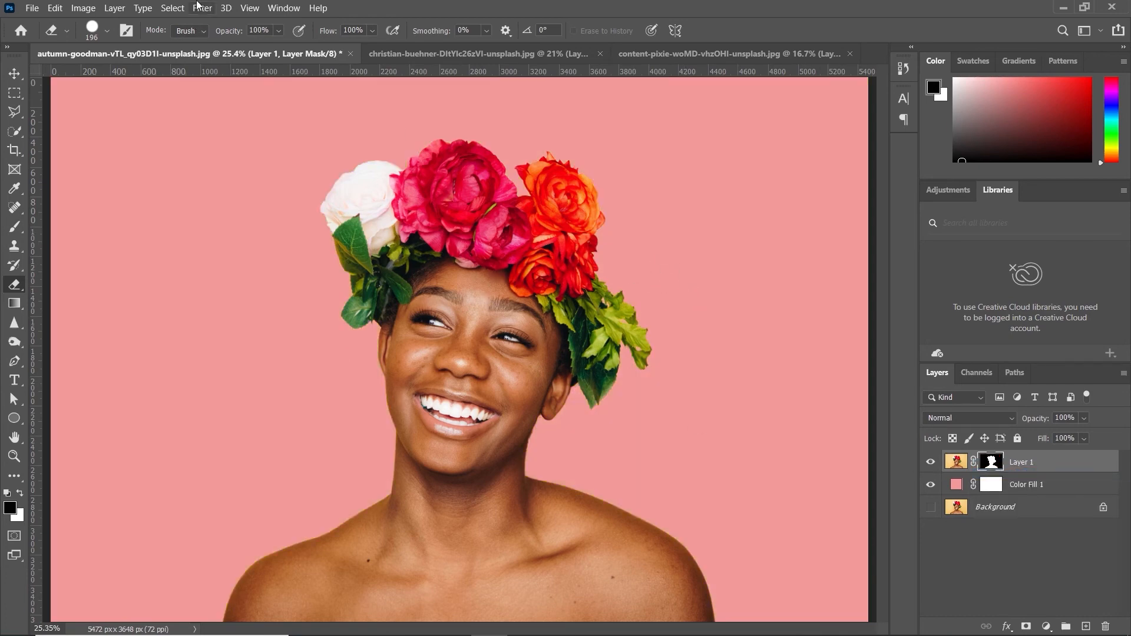
Step: Compare the curly-haired man and line-art results, and return to the flower-crown portrait with the Quick Selection tool active
click(439, 56)
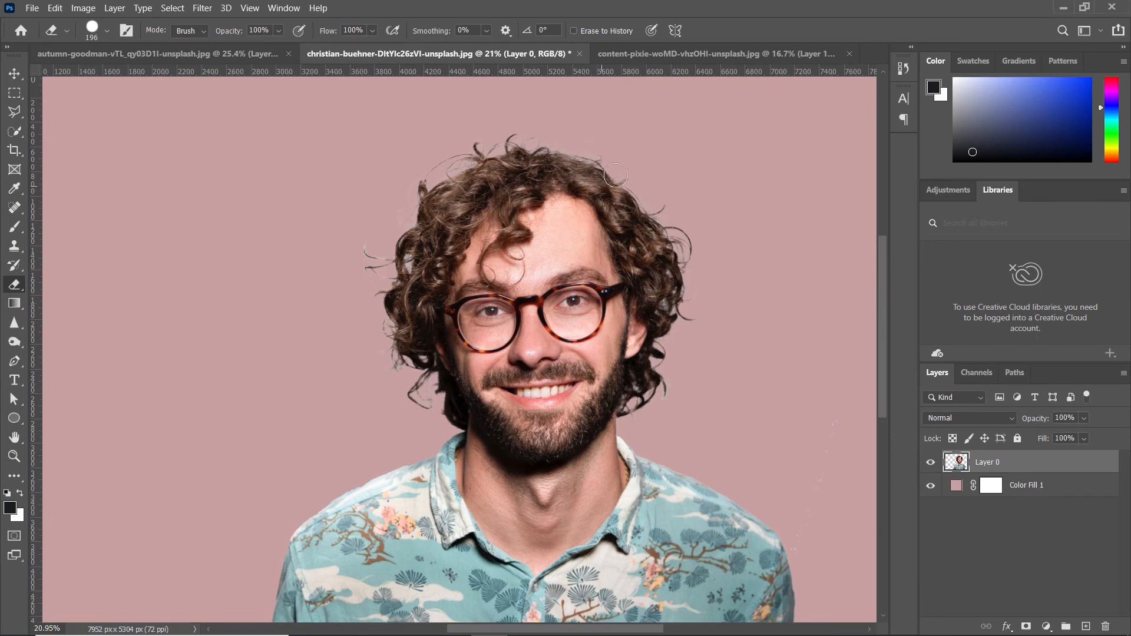
click(691, 56)
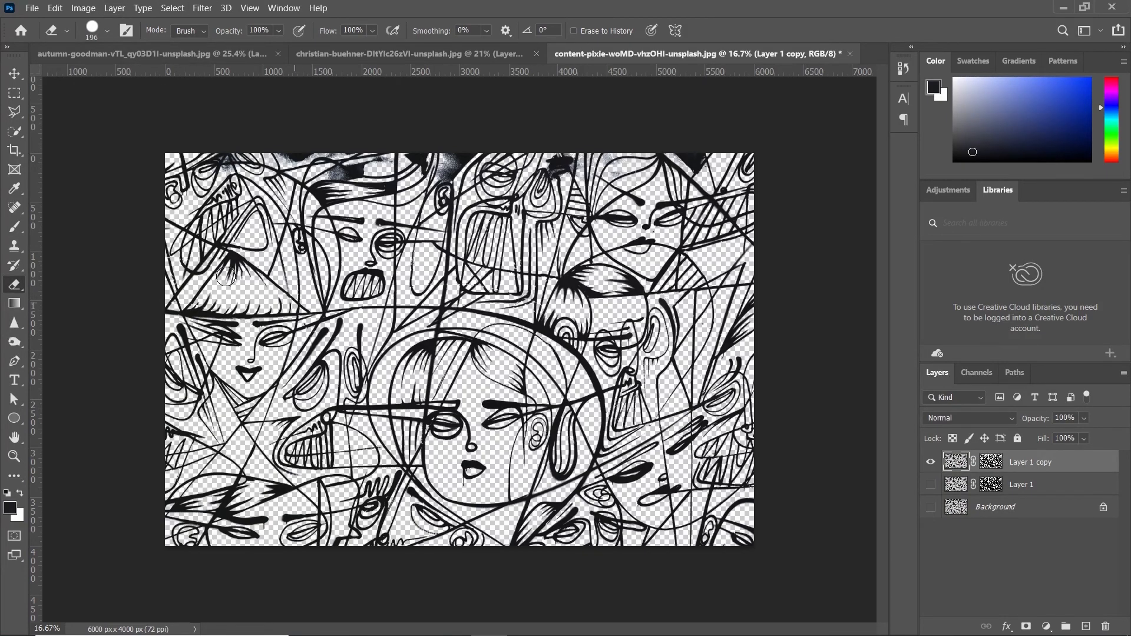
click(124, 54)
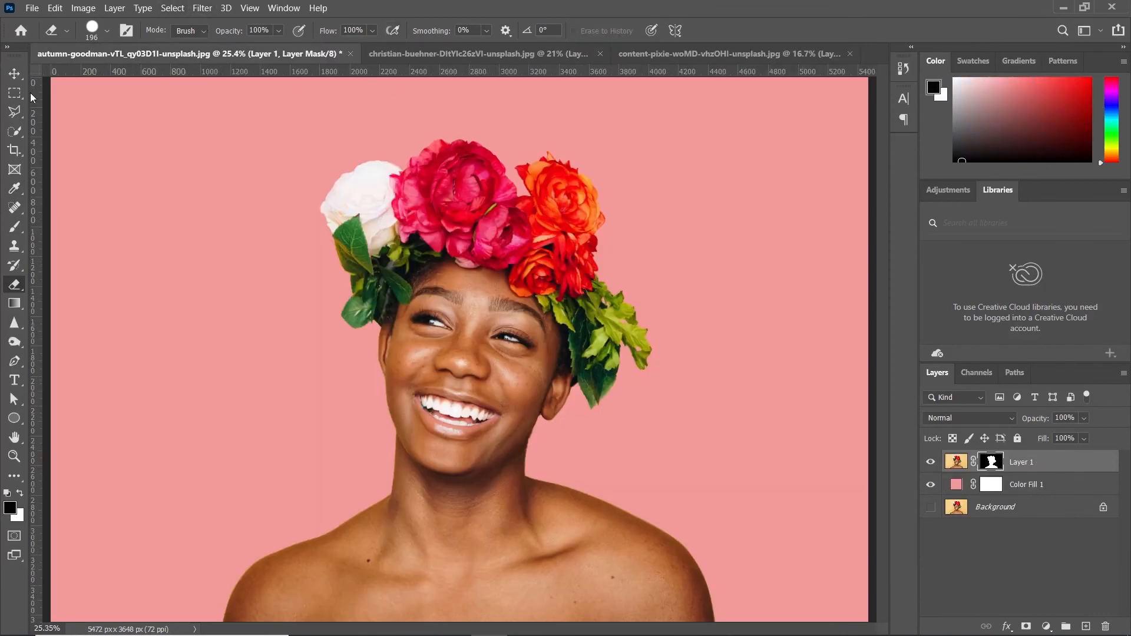
click(15, 131)
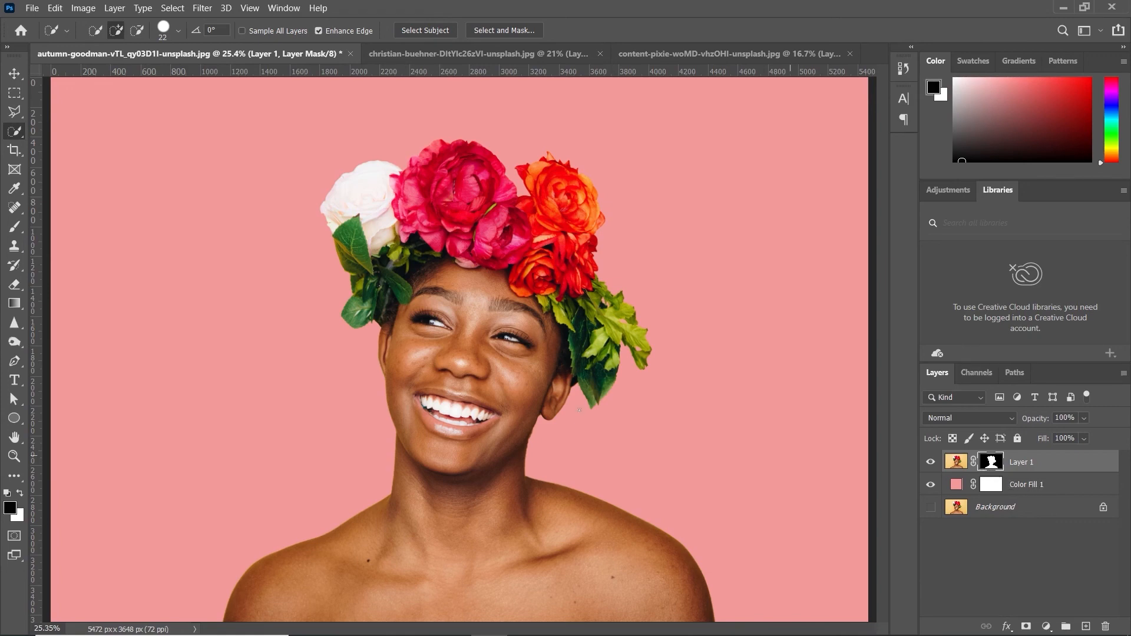
Step: In the line-art document, view the available selection commands and select the layer mask of Layer 1 copy
click(690, 52)
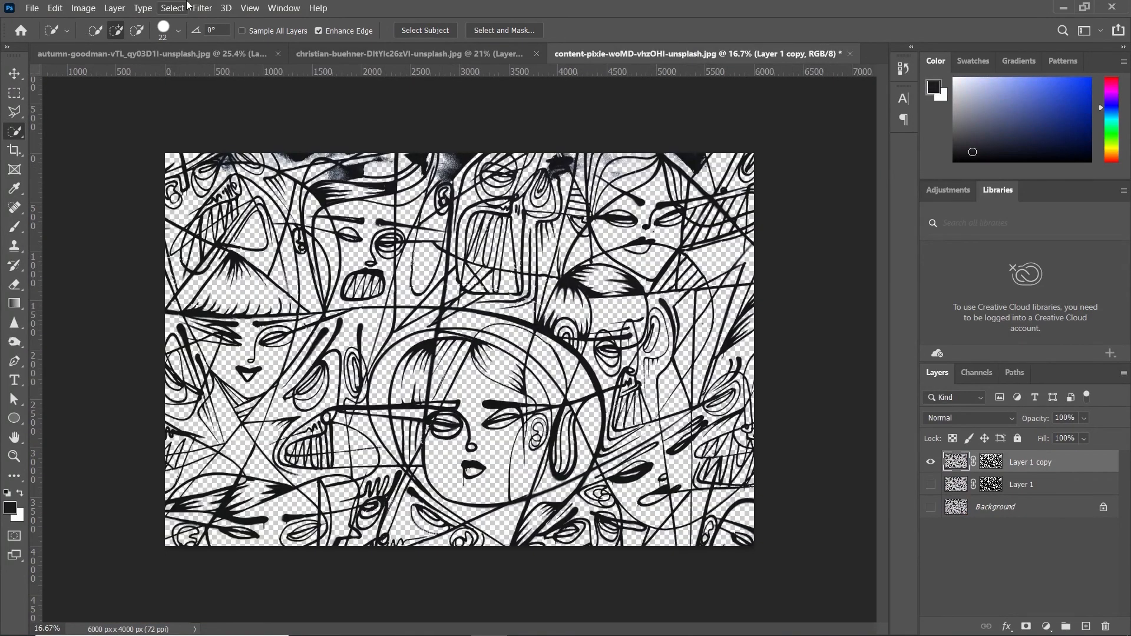
click(172, 7)
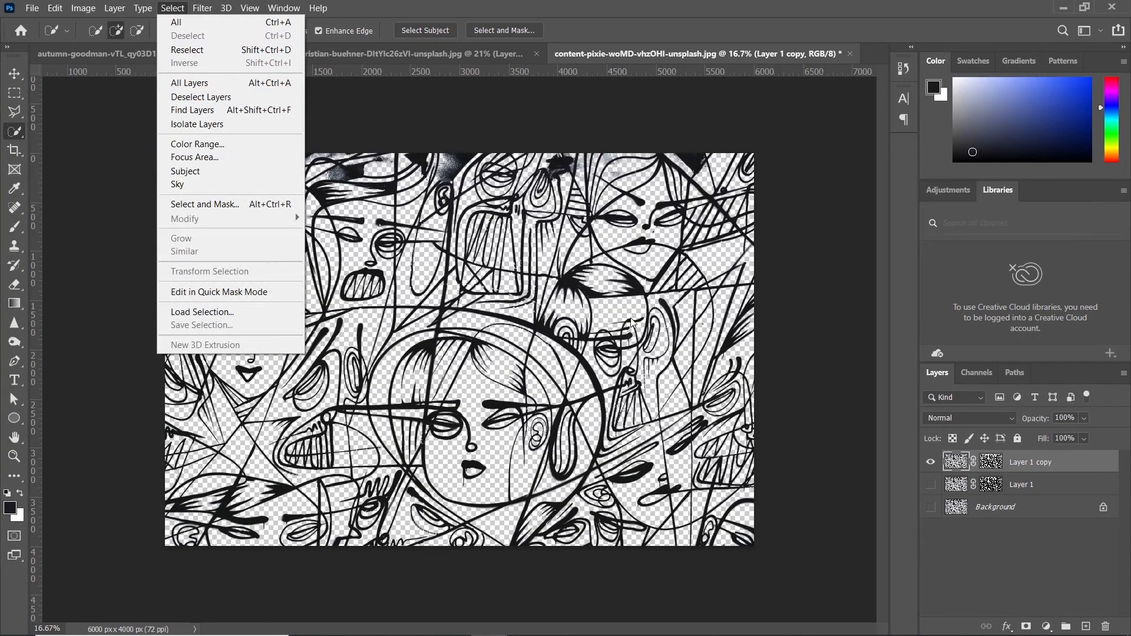
click(796, 398)
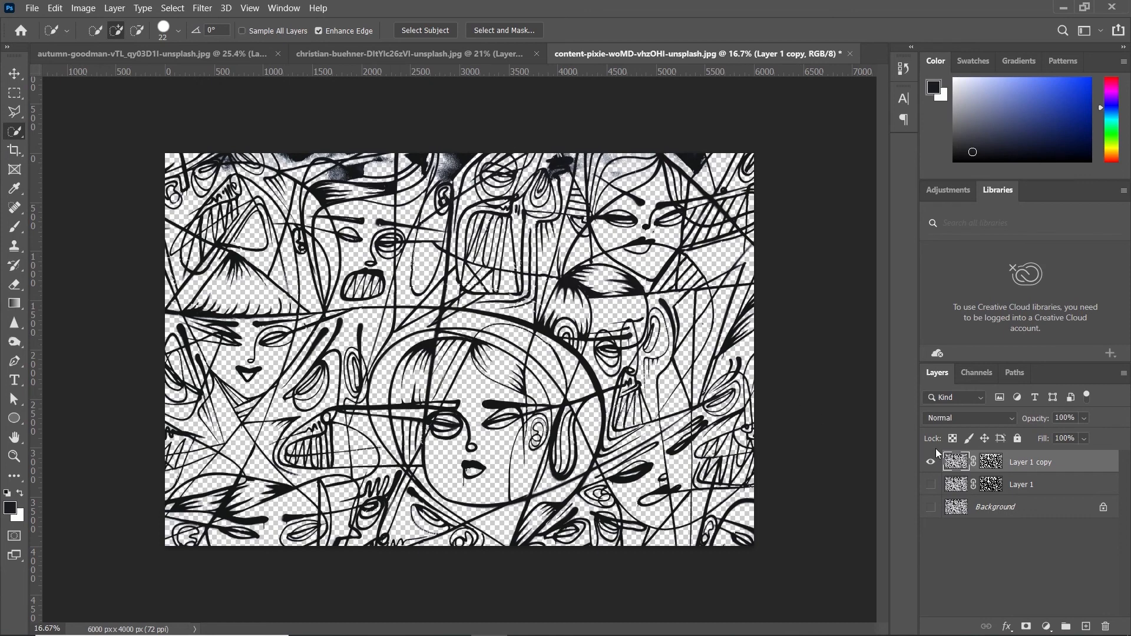
click(996, 464)
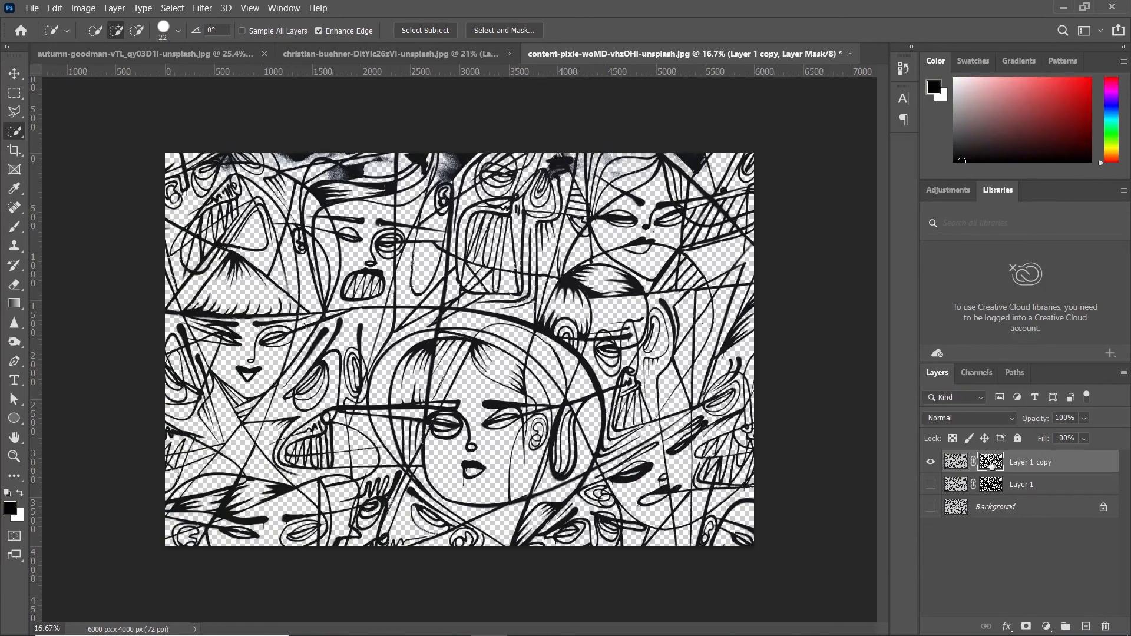